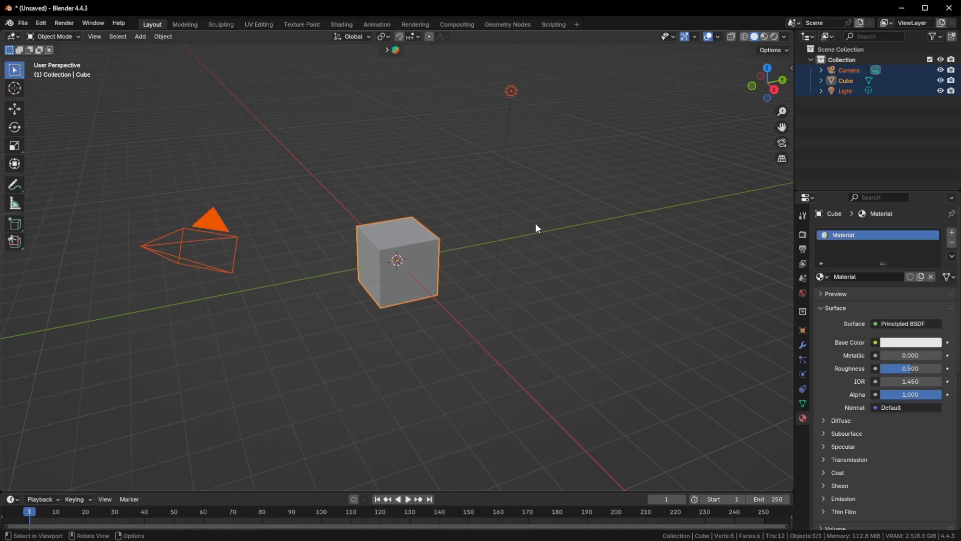
Delete the default camera, cube and light, and add a new mesh cube to the scene
key("Delete")
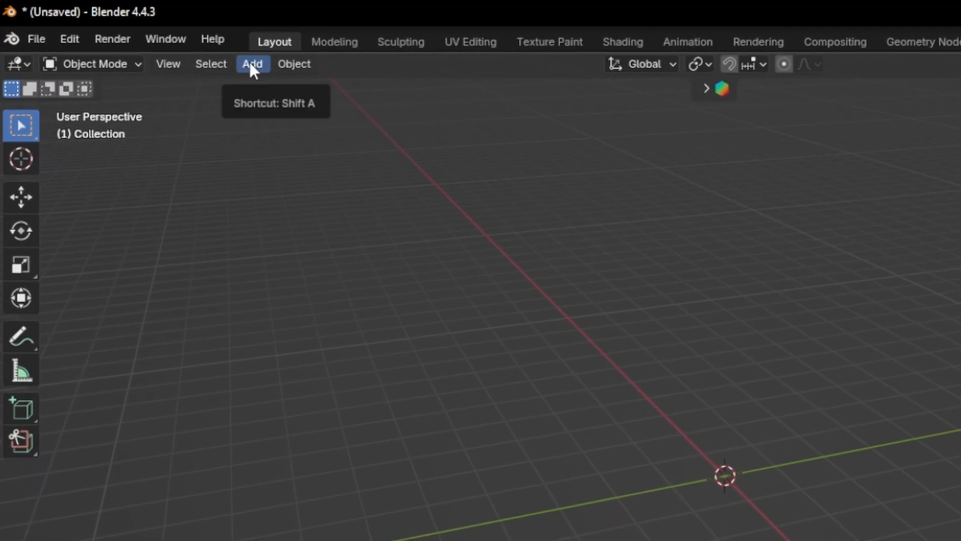
left_click(251, 63)
mouse_move(299, 85)
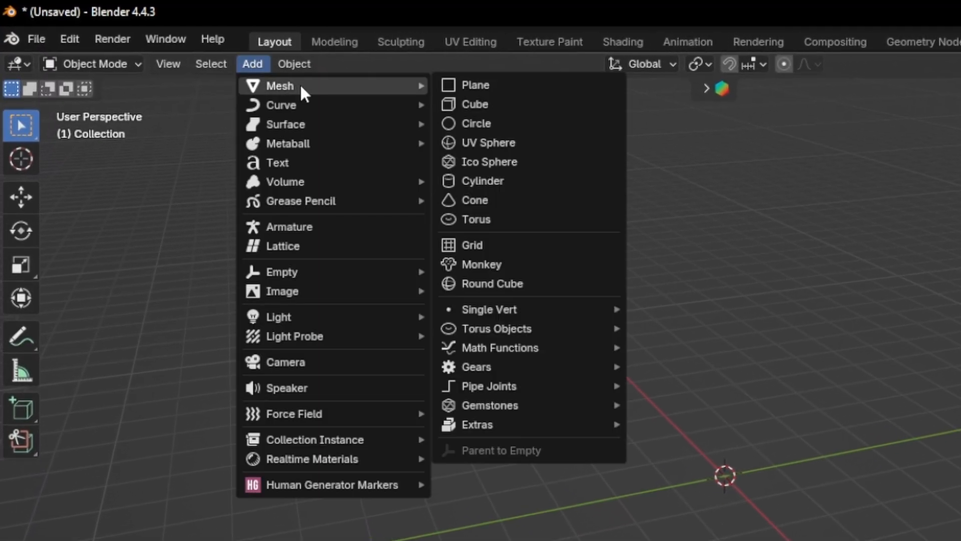
left_click(521, 99)
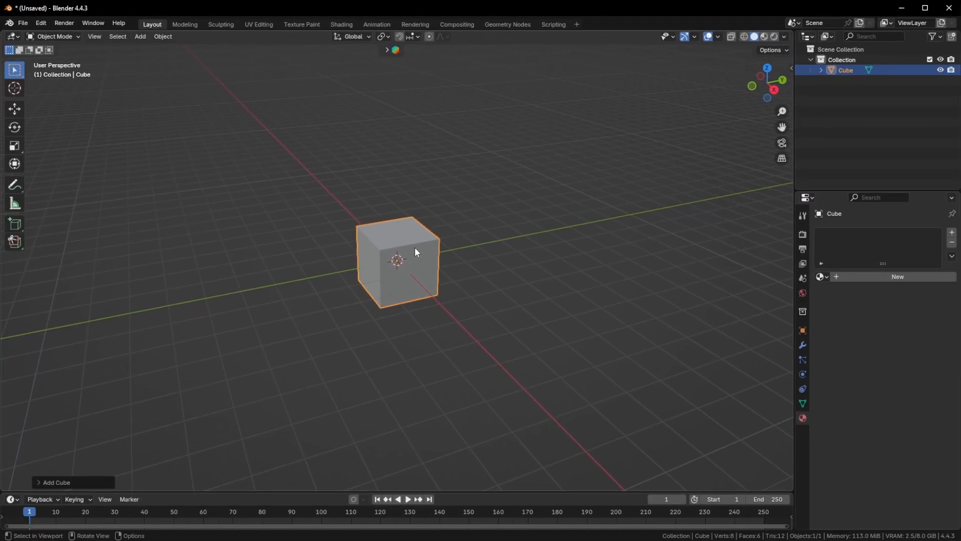
Examine the cube up close from another corner, keeping it centred in the view
scroll(413, 247, "up", 3)
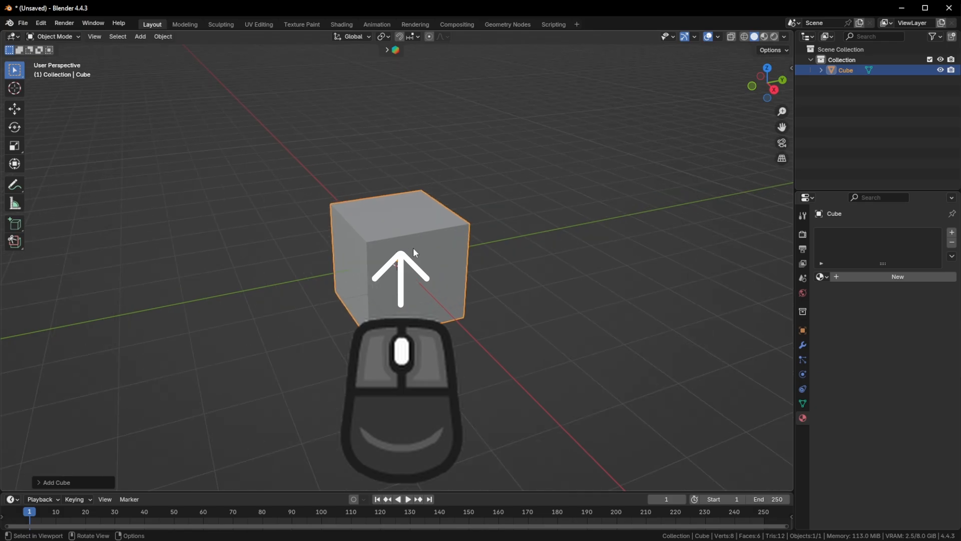
scroll(413, 248, "up", 1)
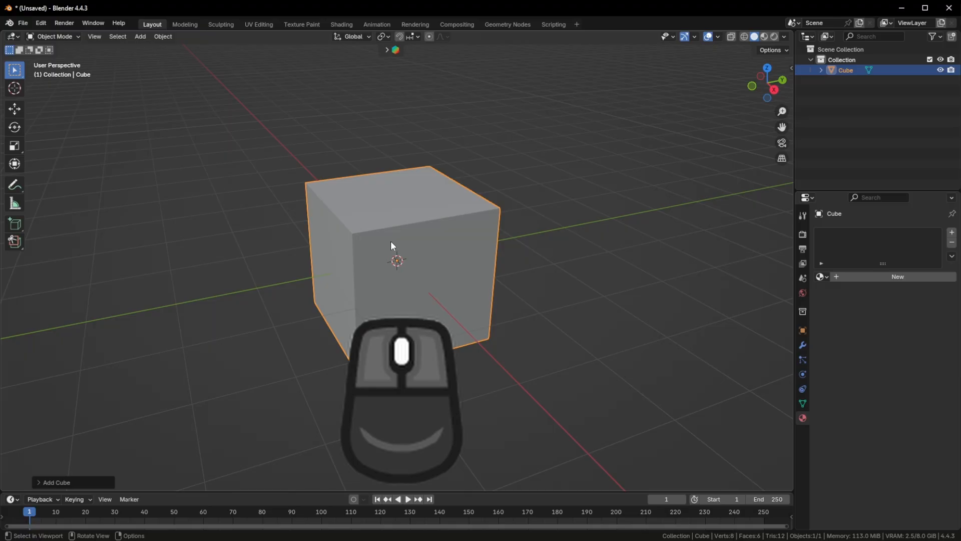
middle_click_drag(393, 245, 440, 240)
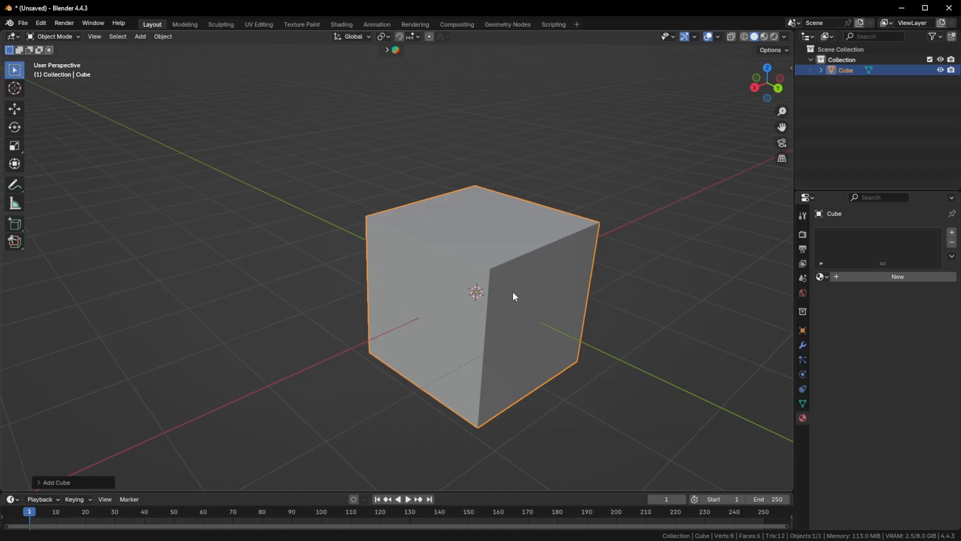
key("shift")
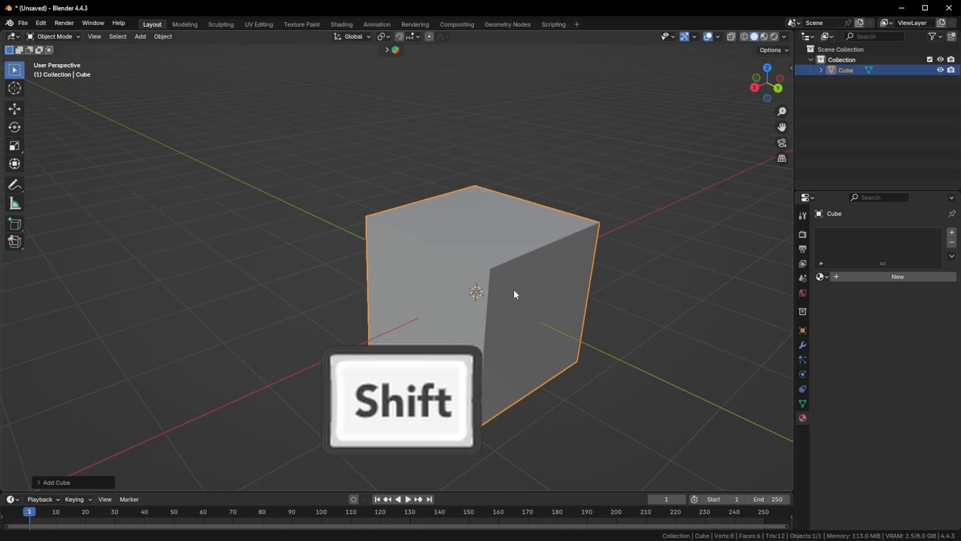
middle_click_drag(514, 290, 452, 251, "shift")
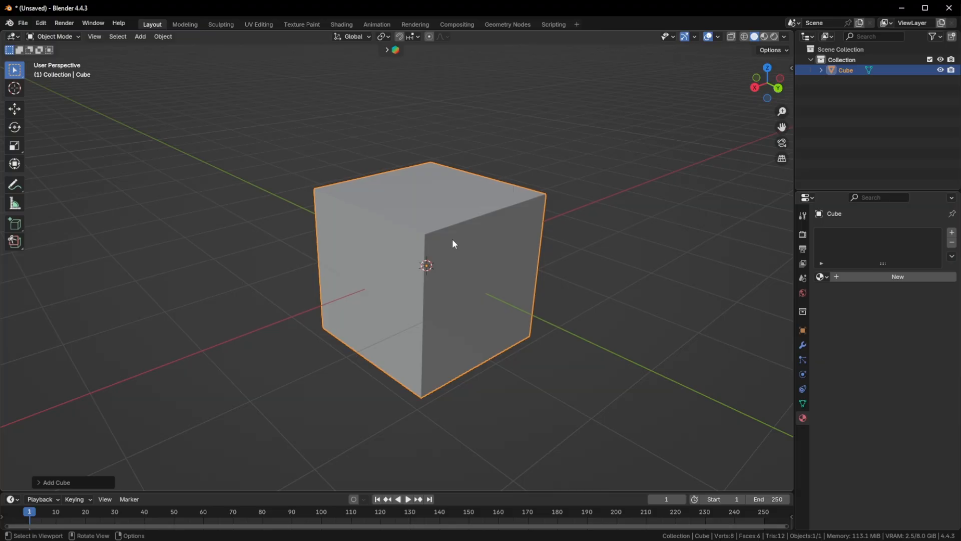
left_click(459, 208)
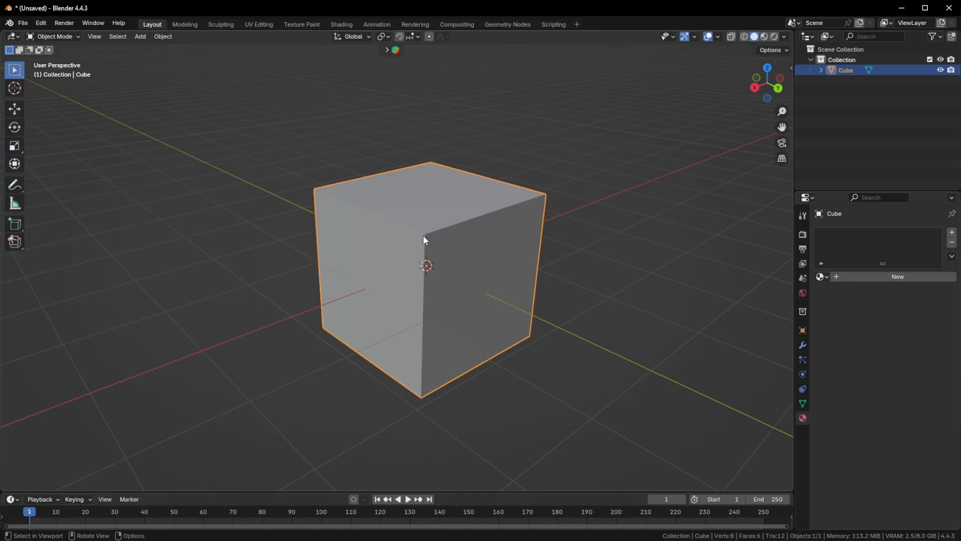
key("s")
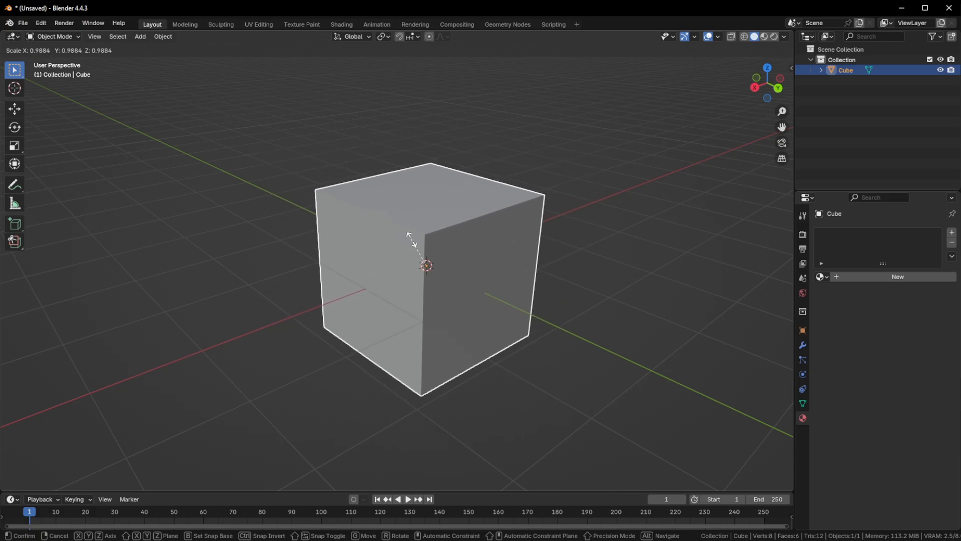
key("z")
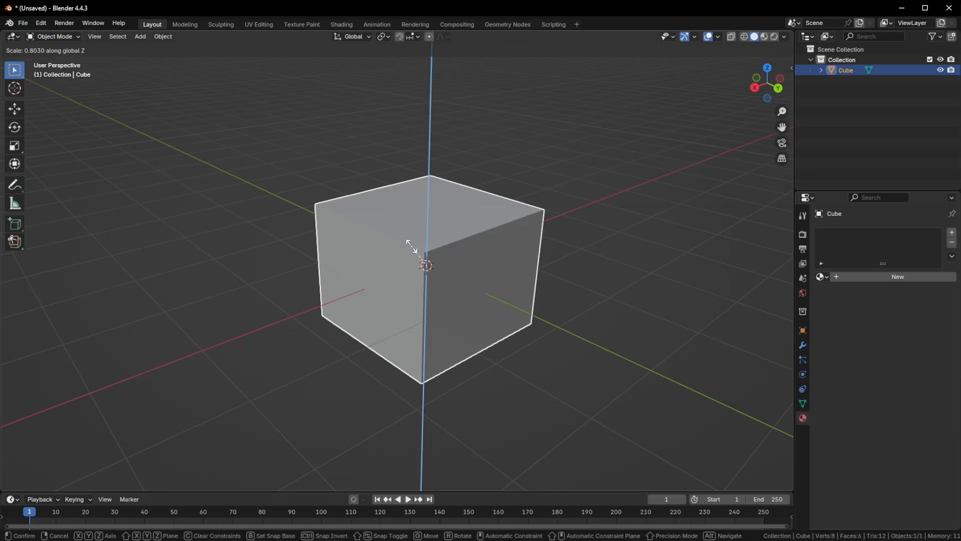
key("x")
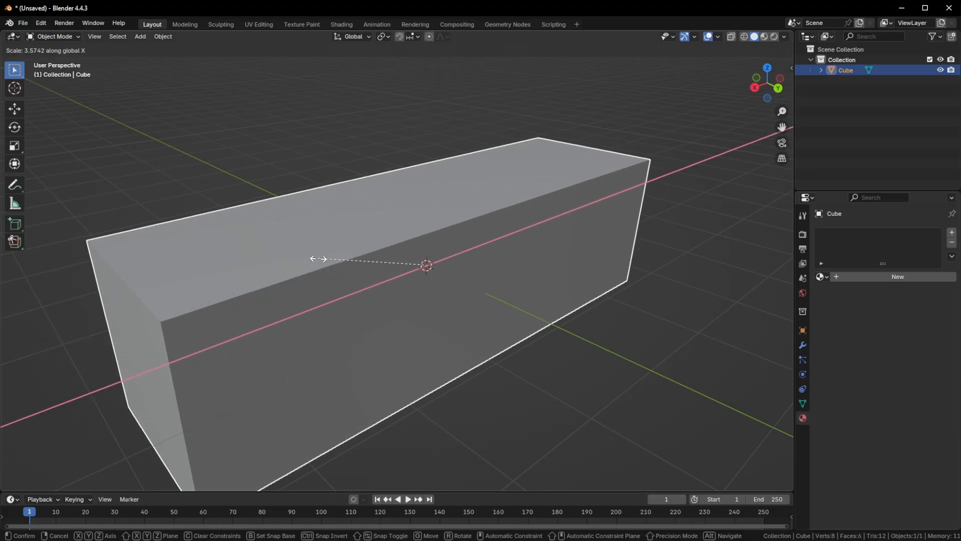
key("y")
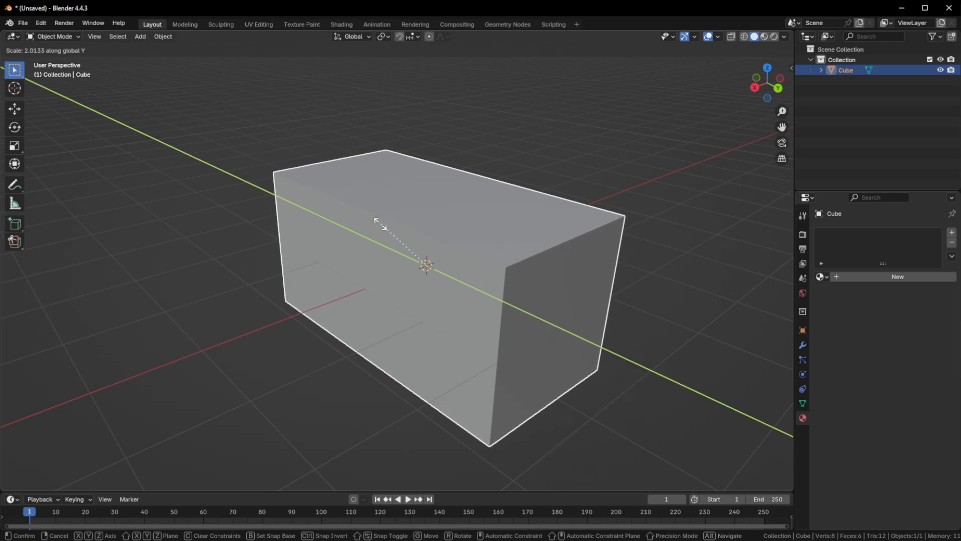
right_click(389, 216)
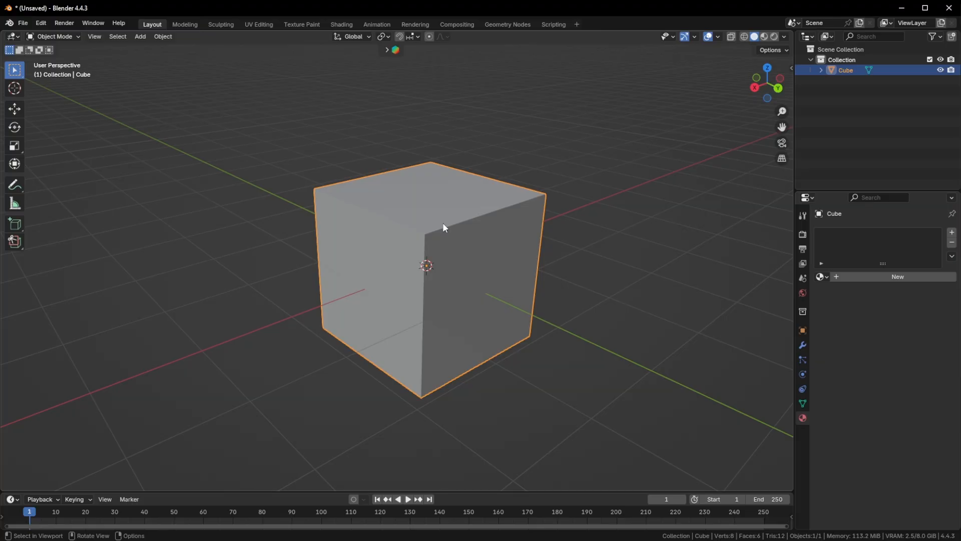
Flatten the cube into a thin slab by scaling it along the Z axis to about 0.129
key("s")
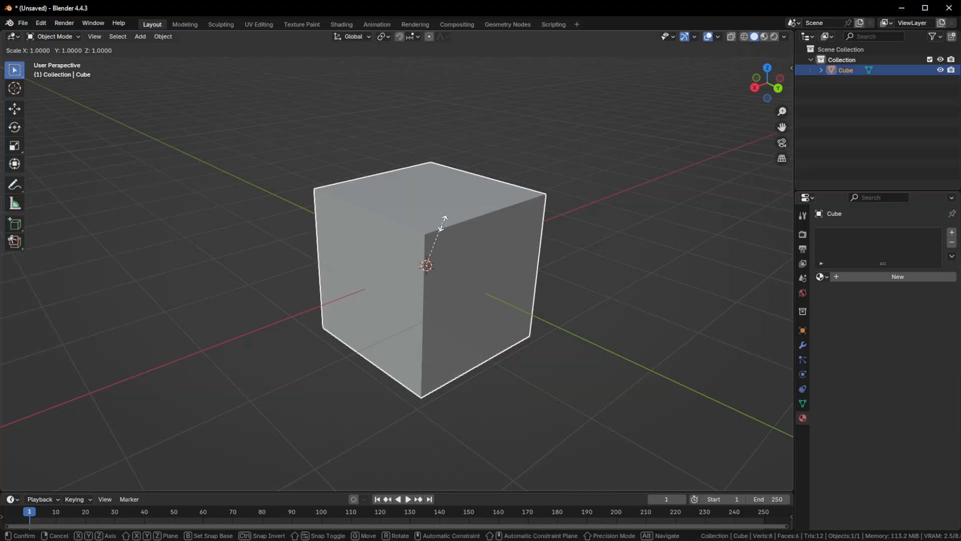
key("z")
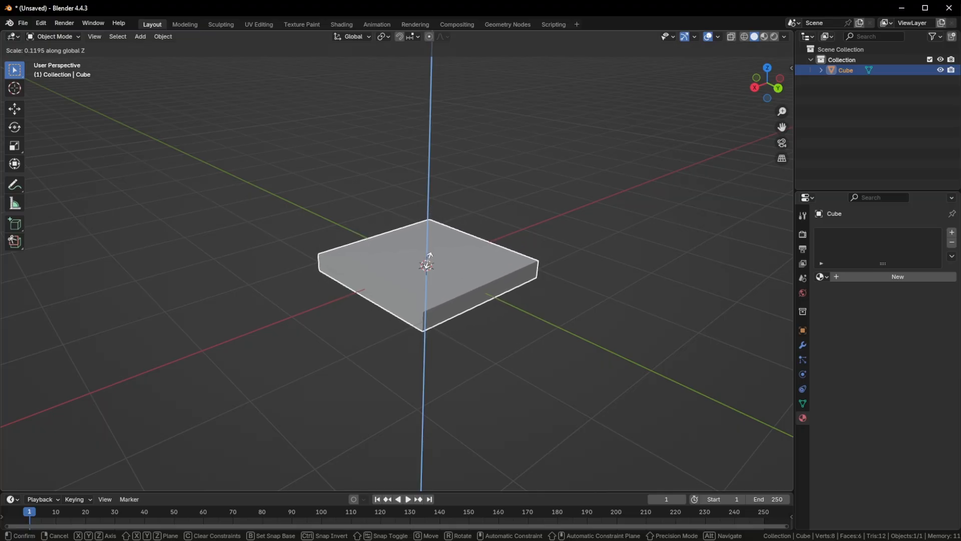
left_click(431, 264)
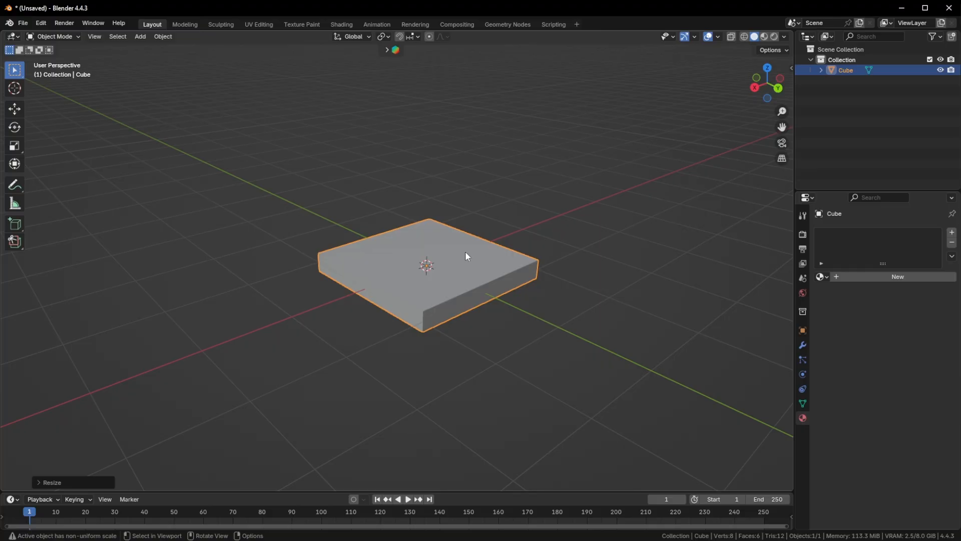
Apply the flattened cube's scale while checking its transform values, and enter Edit Mode
key("n")
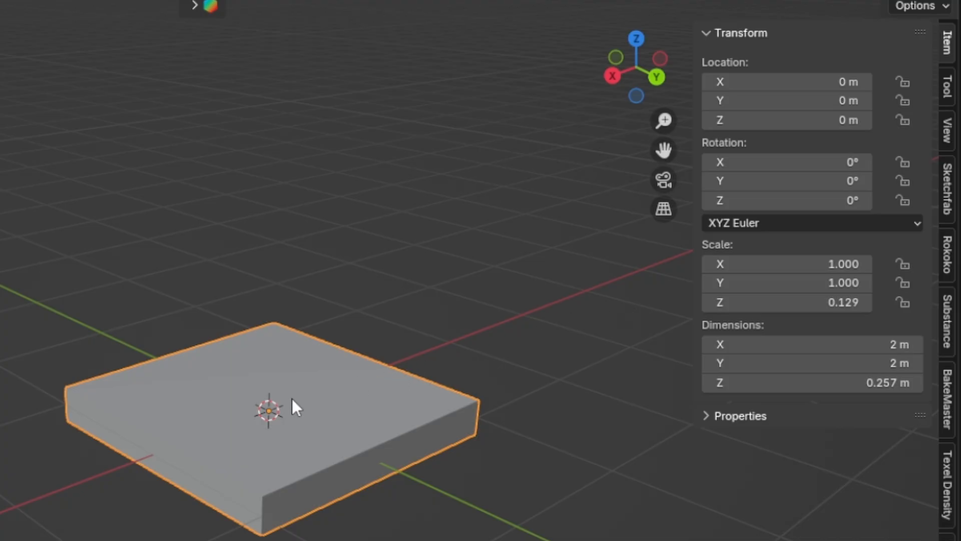
key("ctrl+a")
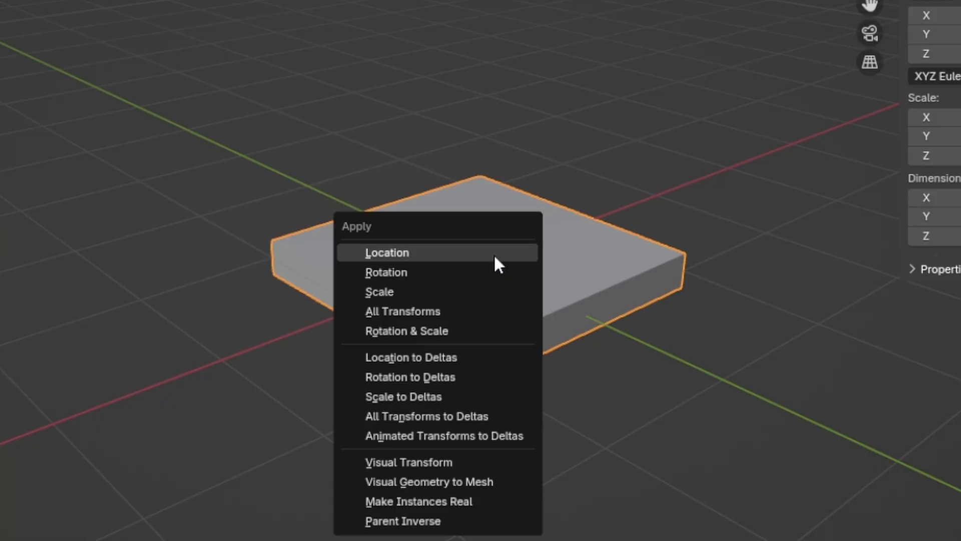
left_click(413, 291)
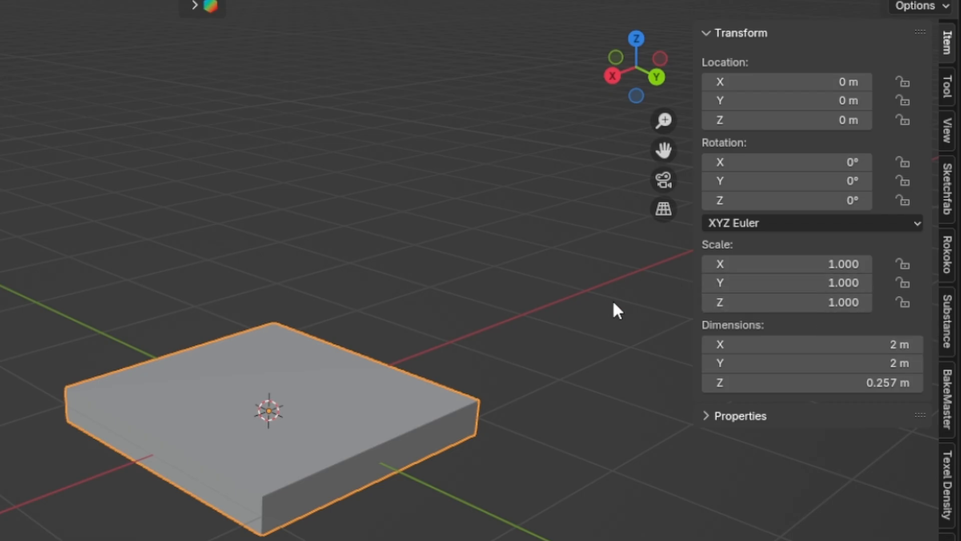
key("n")
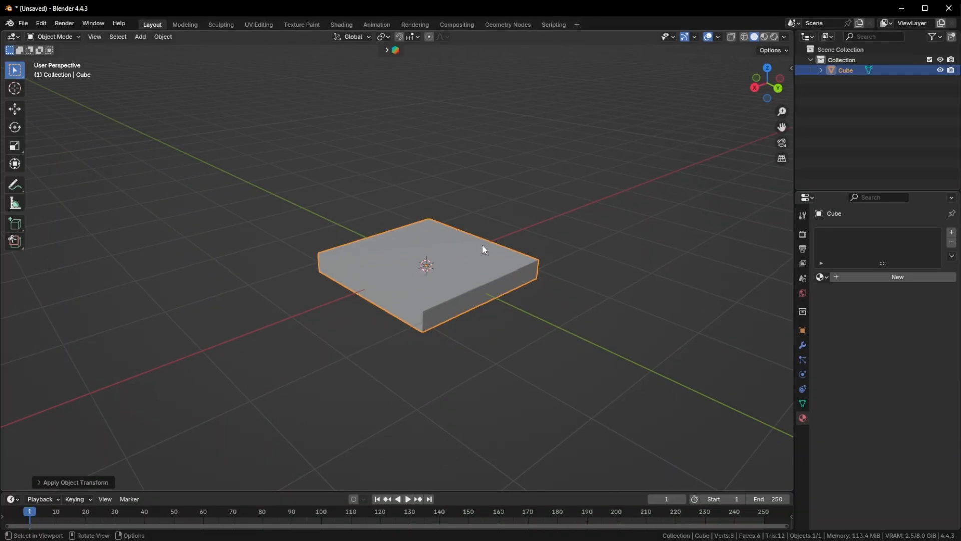
key("Tab")
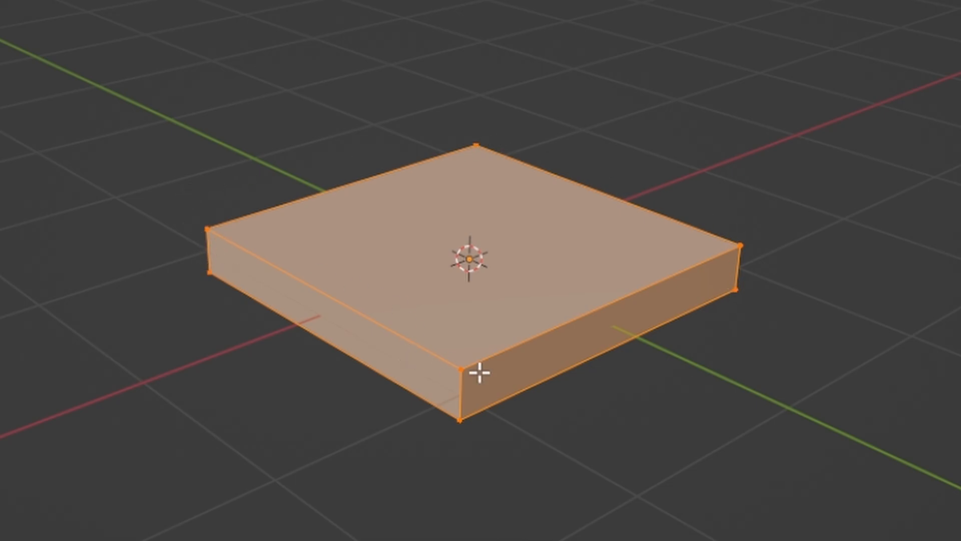
Try moving the slab's nearest top corner vertex, undo the move and clear the selection
left_click(458, 371)
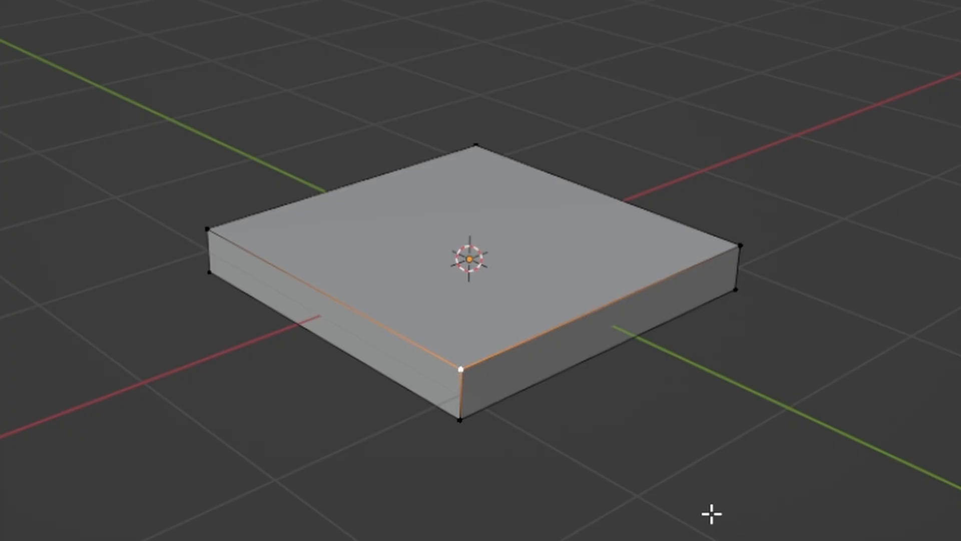
key("g")
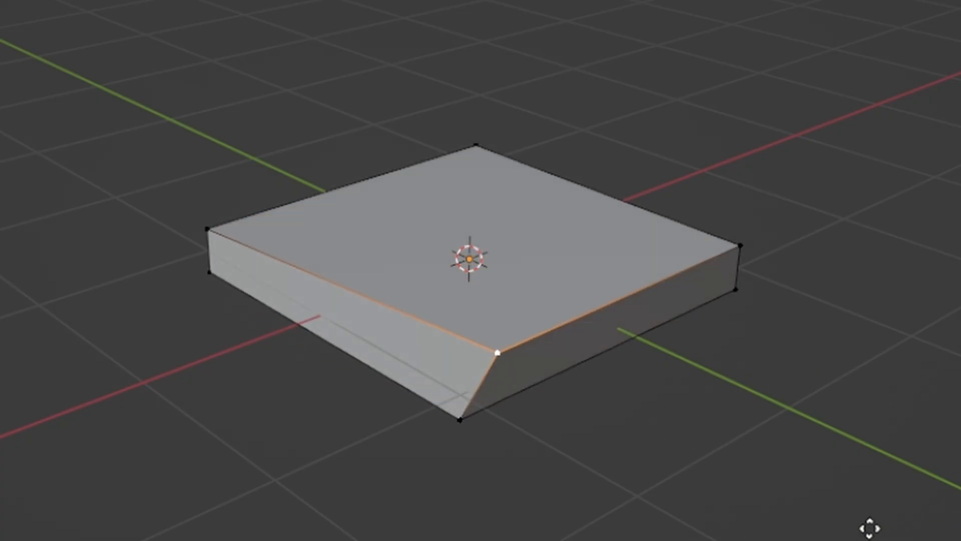
left_click(927, 423)
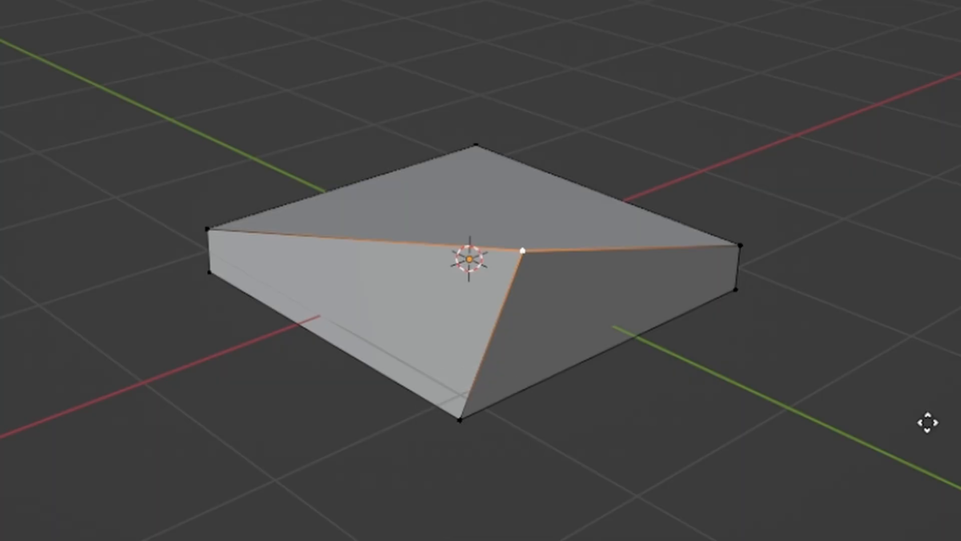
key("ctrl+z")
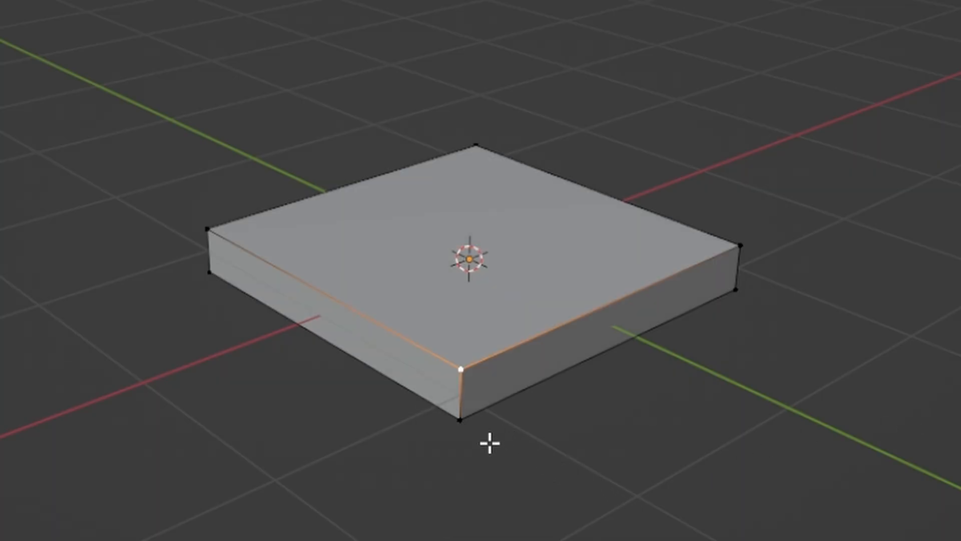
left_click(605, 454)
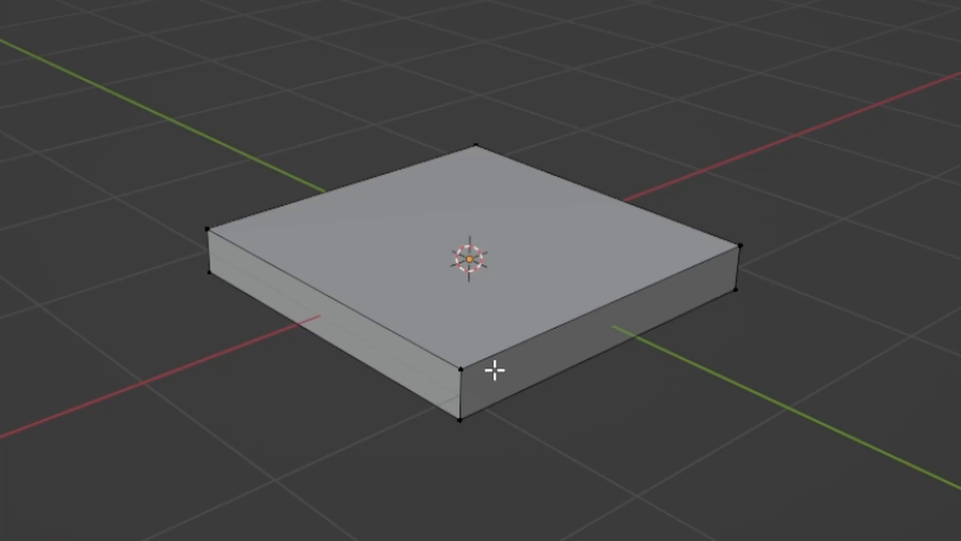
Try moving the top and bottom vertices of the slab's nearest corner together
left_click(475, 368)
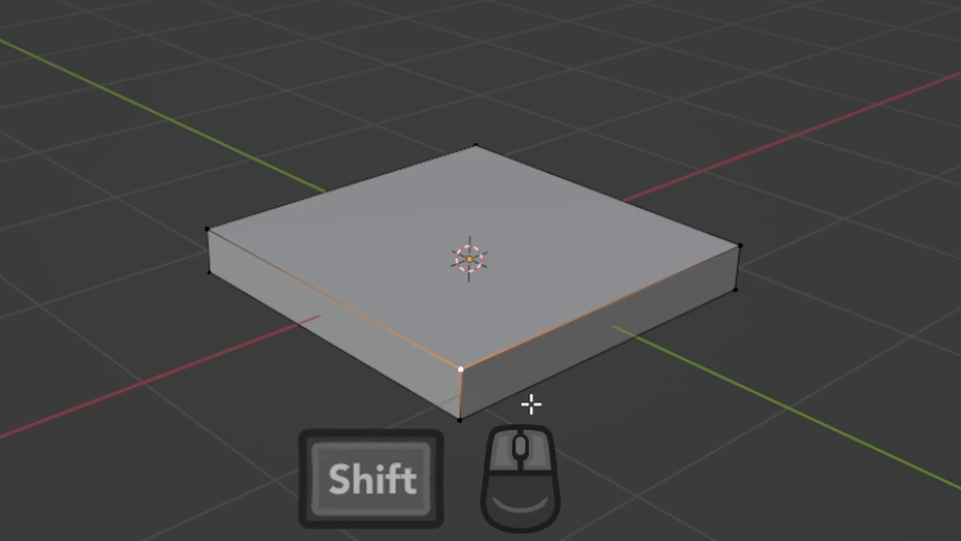
left_click(457, 420, "shift")
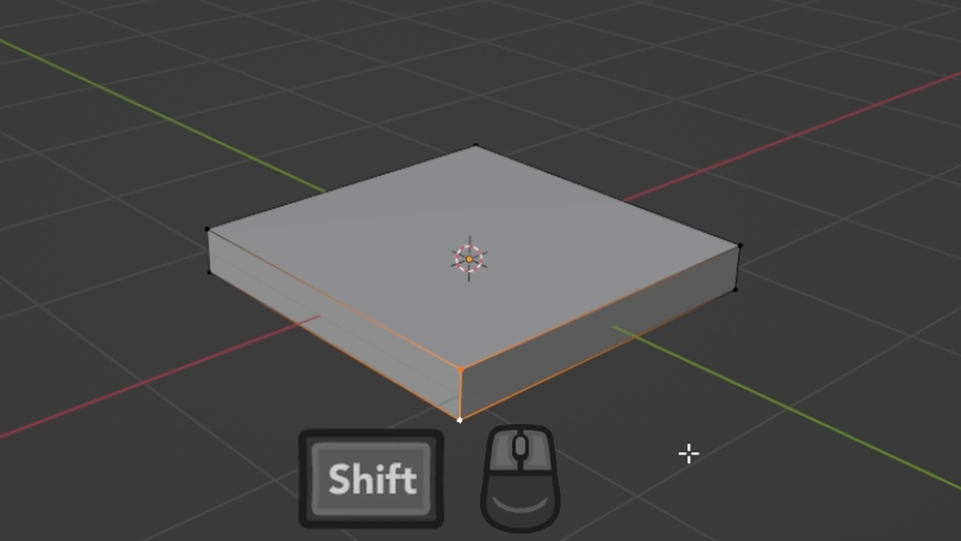
key("g")
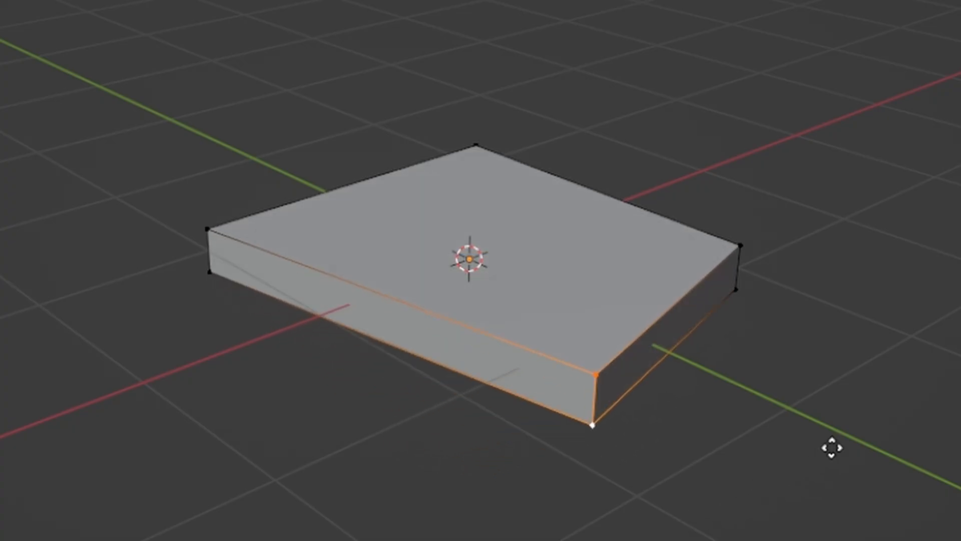
left_click(881, 368)
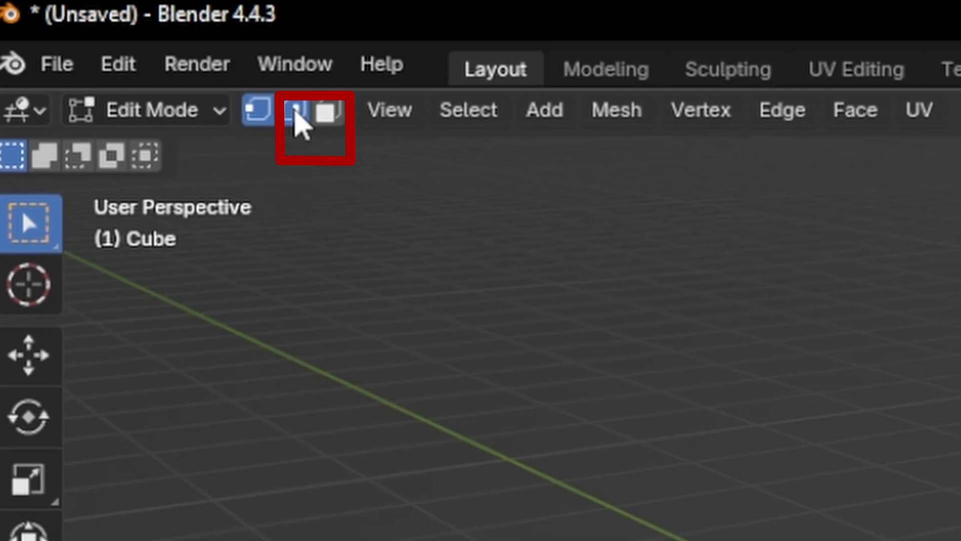
Switch to edge selection and select in turn the slab's two near top edges, the near vertical edge and a near bottom edge
left_click(316, 126)
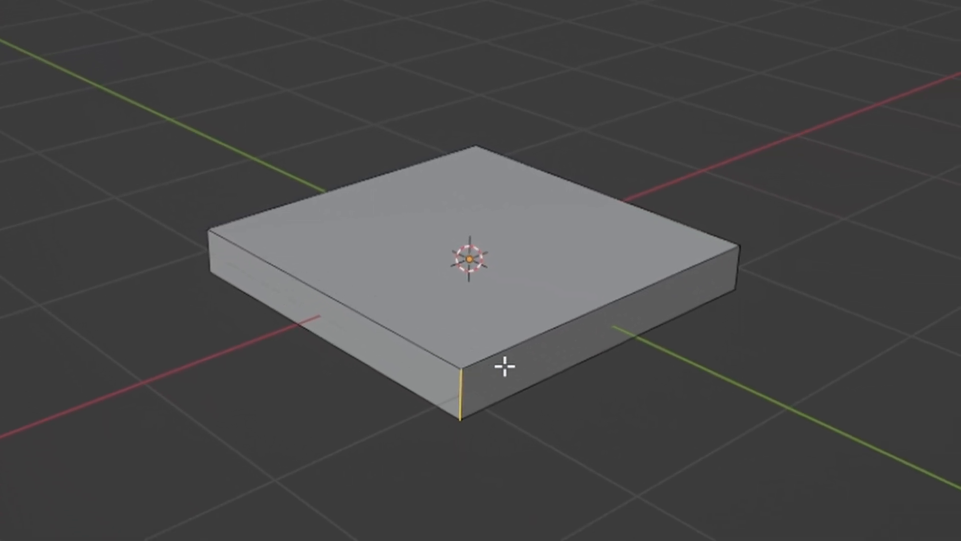
left_click(708, 260)
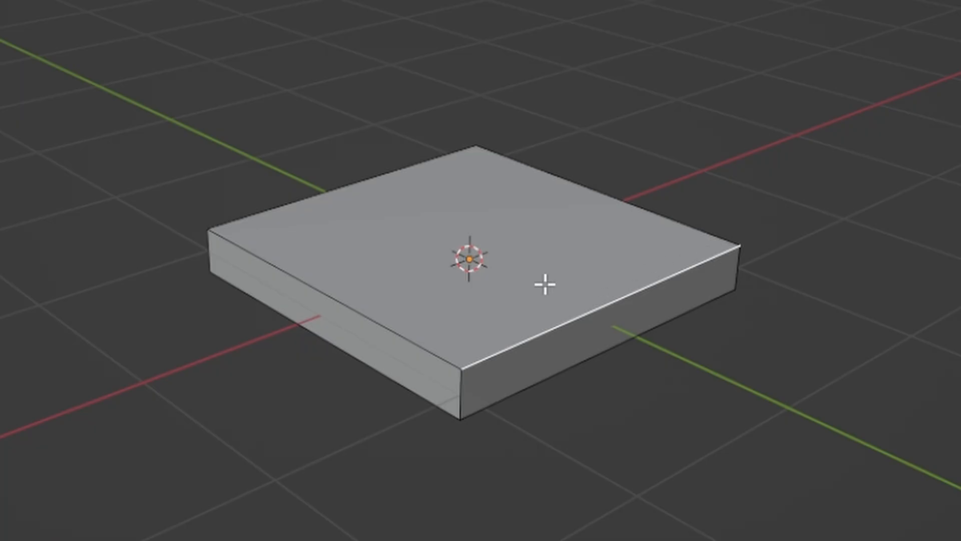
left_click(411, 333)
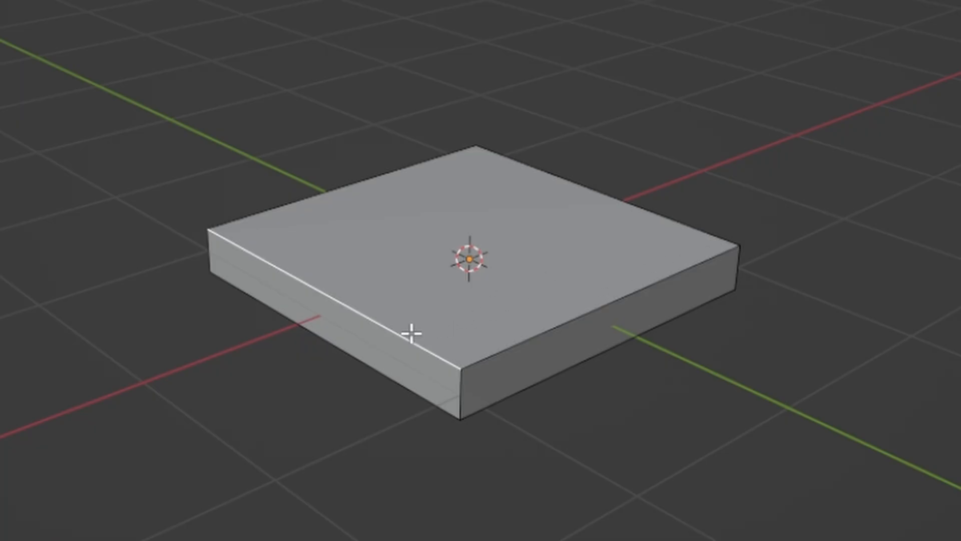
left_click(463, 393)
left_click(493, 401)
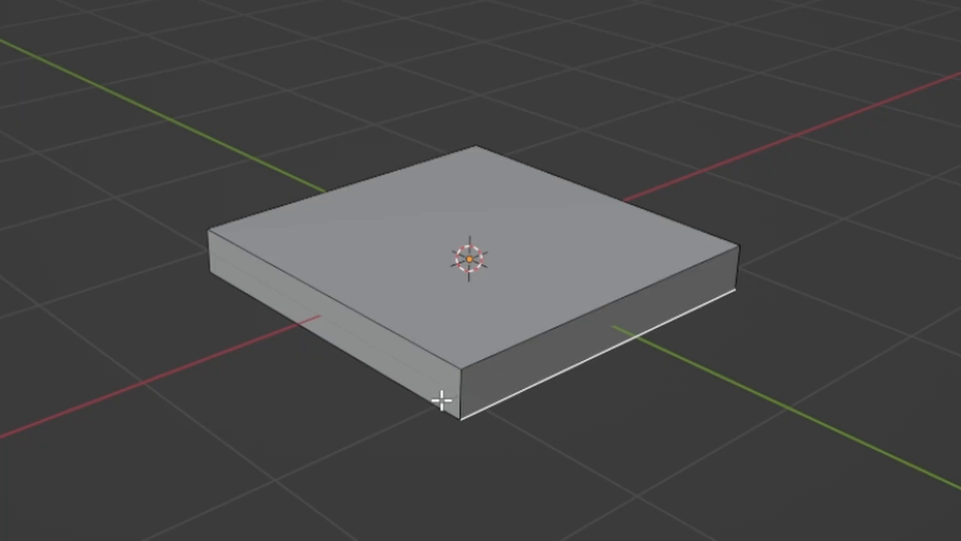
Select the slab's near top edge on the side crossed by the X axis and try moving it freely
left_click(434, 399)
left_click(419, 335)
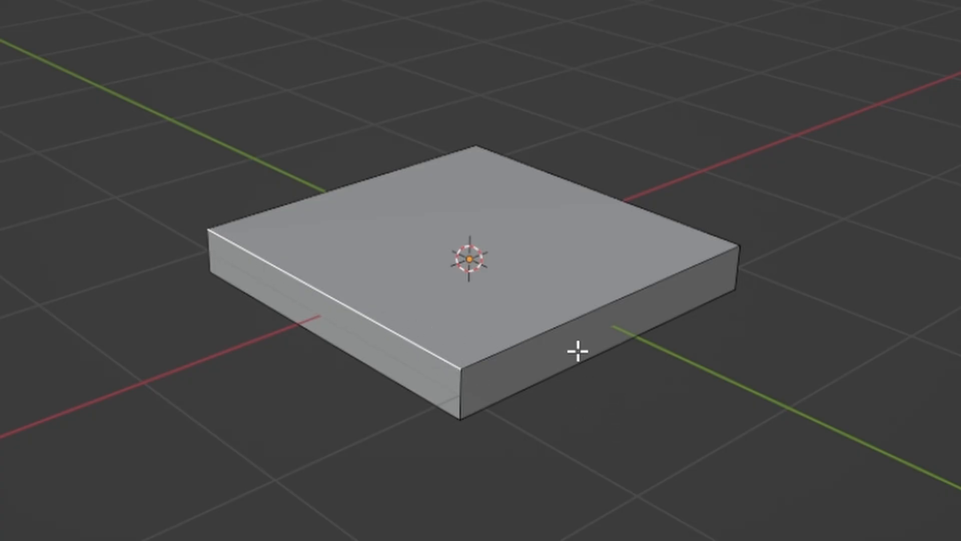
key("g")
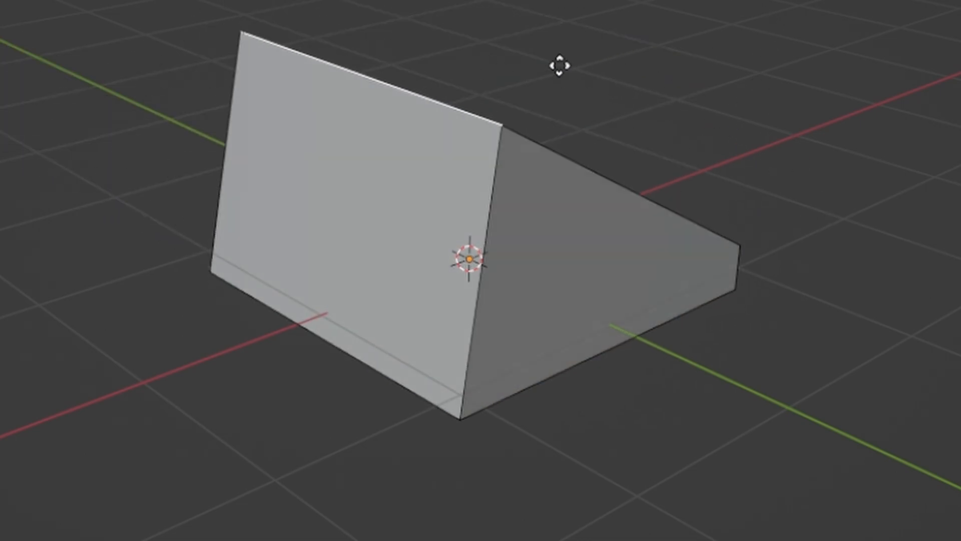
right_click(386, 172)
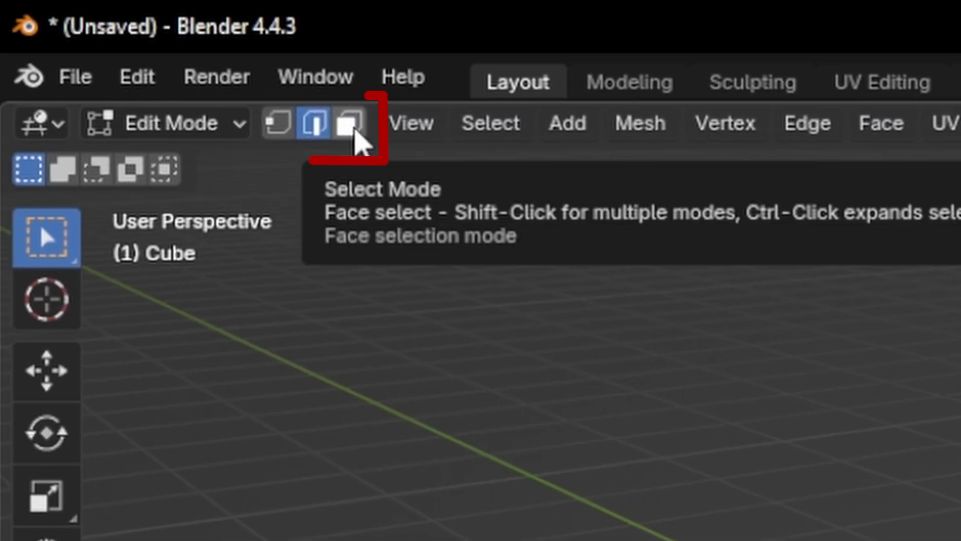
Switch to face selection, select the slab's top face and try moving it freely
left_click(354, 131)
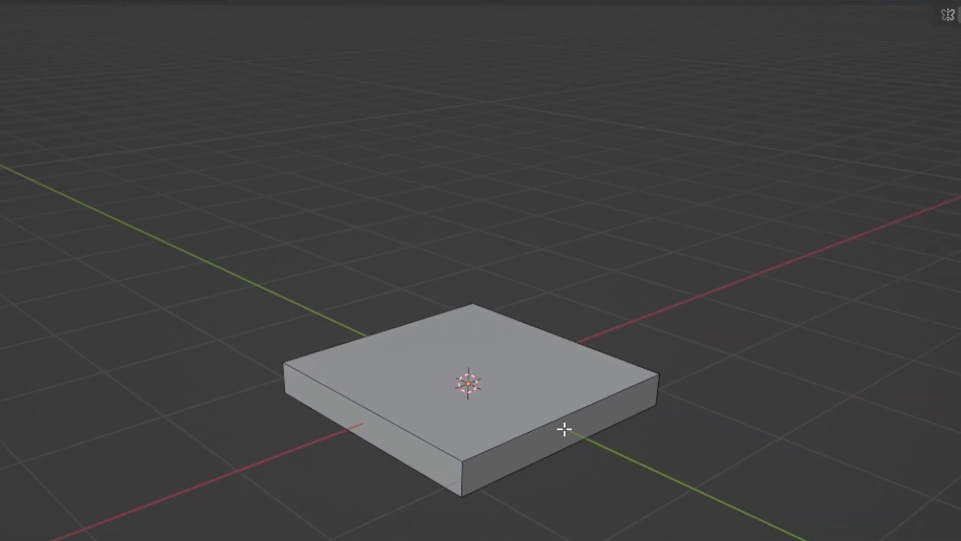
left_click(583, 361)
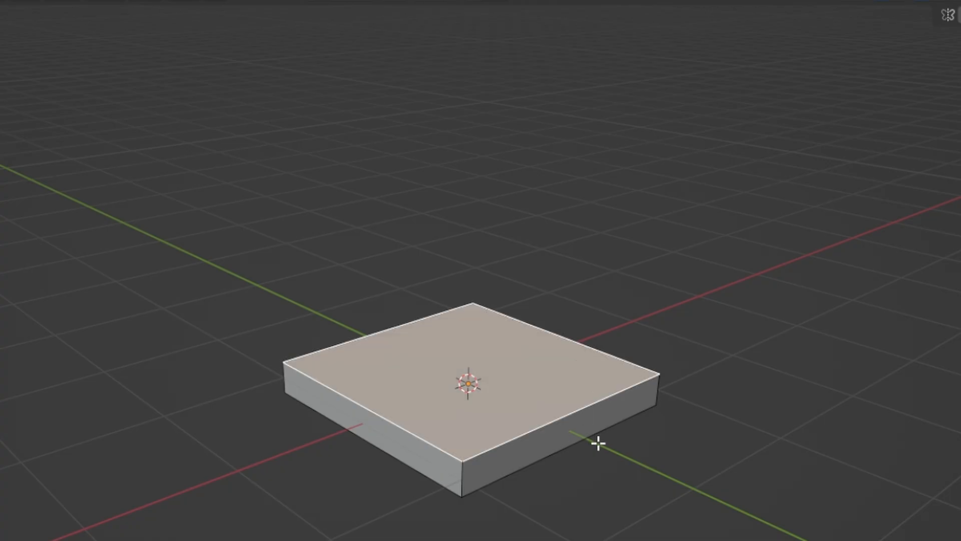
key("g")
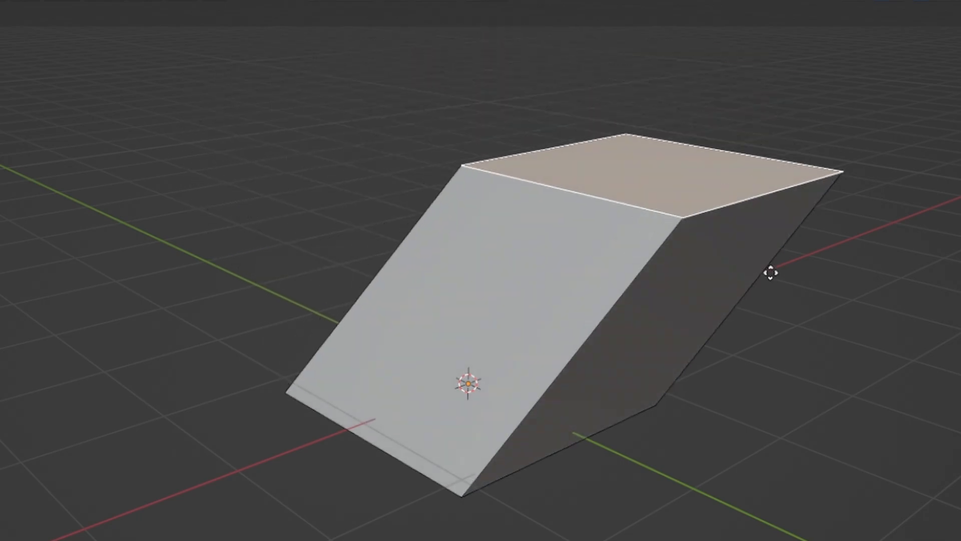
right_click(637, 285)
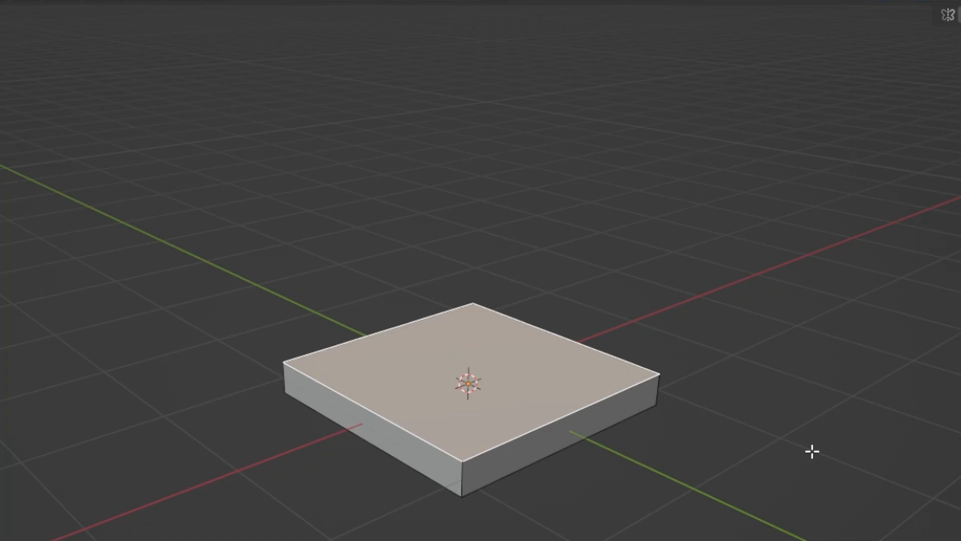
Try moving the top face constrained to the Z, X and Y axes in turn, and cancel the move
key("g")
key("z")
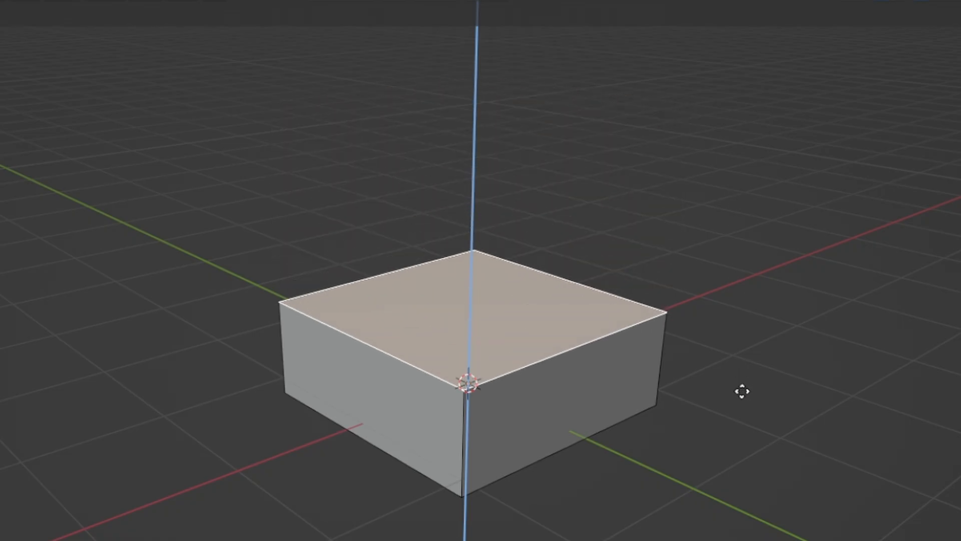
key("x")
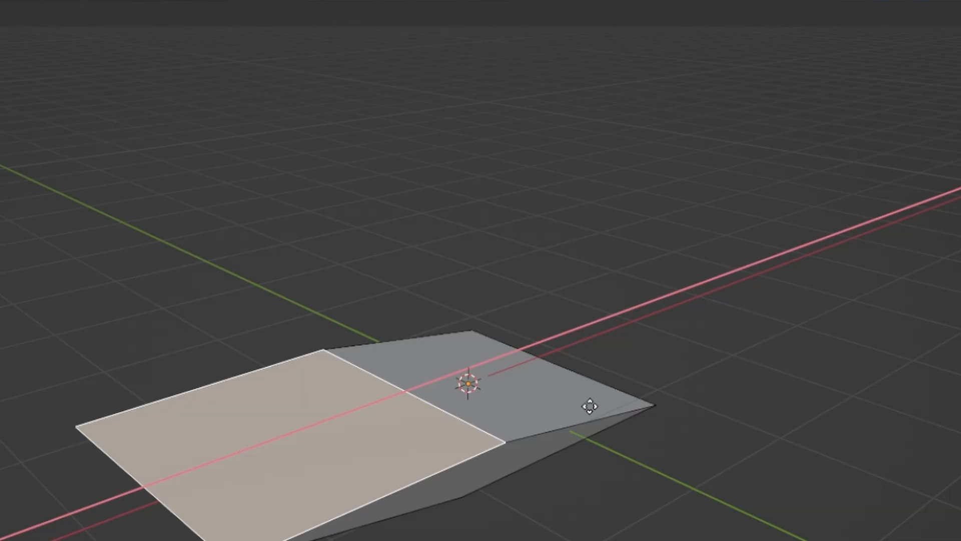
key("y")
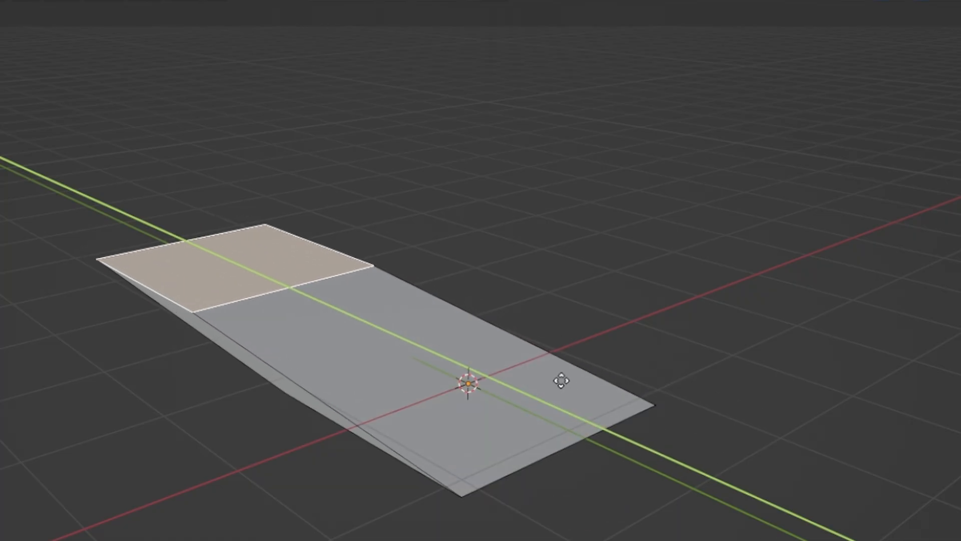
key("Escape")
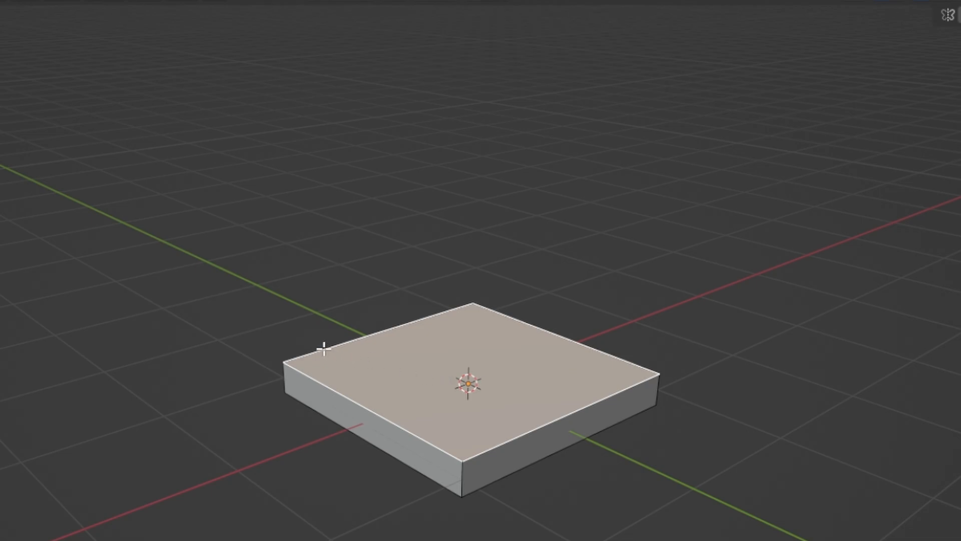
Activate the Loop Cut tool and add a centred loop cut across the slab parallel to the X axis
left_click_drag(323, 347, 498, 439)
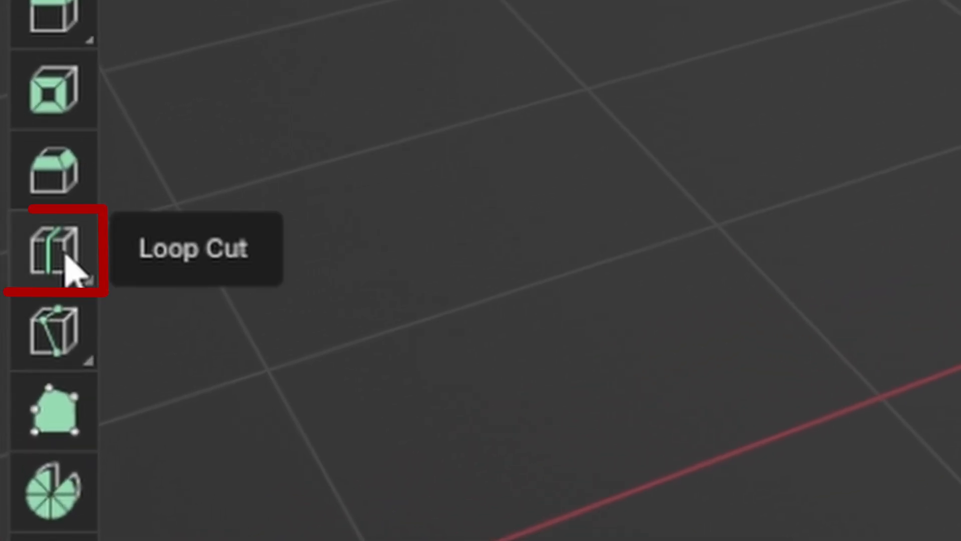
left_click(60, 253)
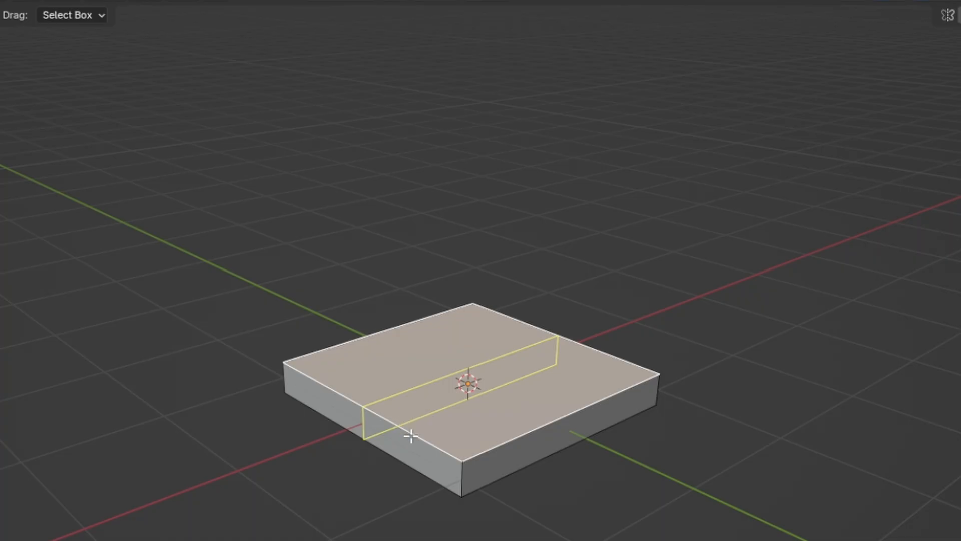
left_click(551, 343)
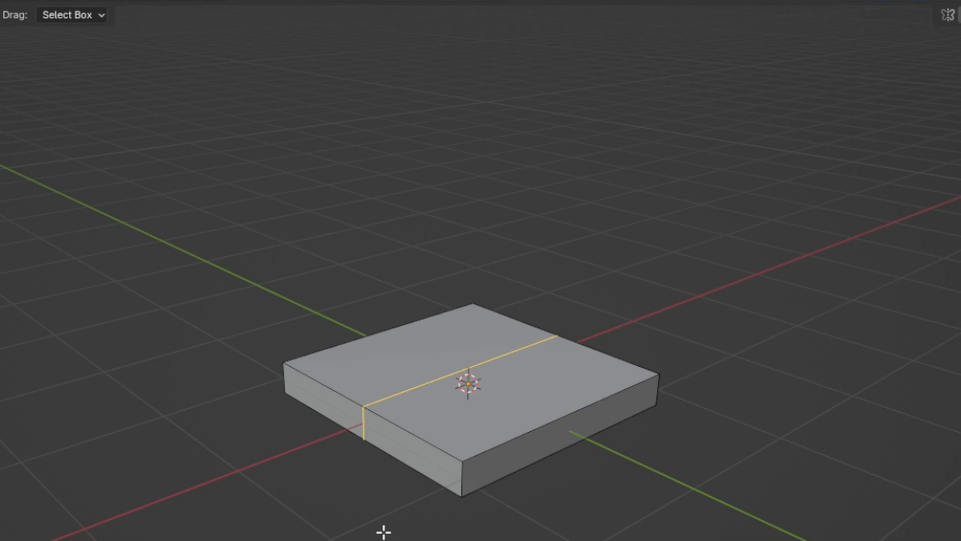
Try moving the new loop along the Y and X axes, cancel the move and undo the loop cut
key("g")
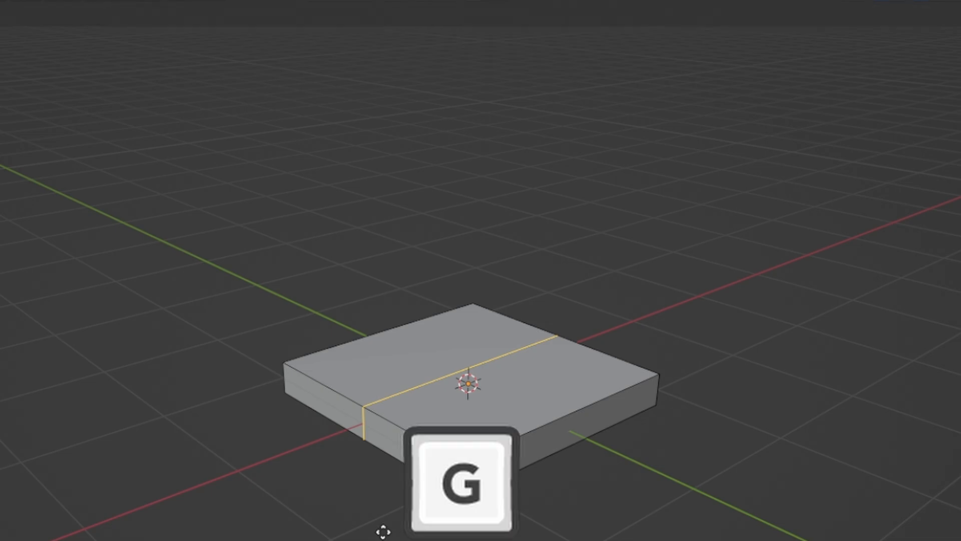
key("y")
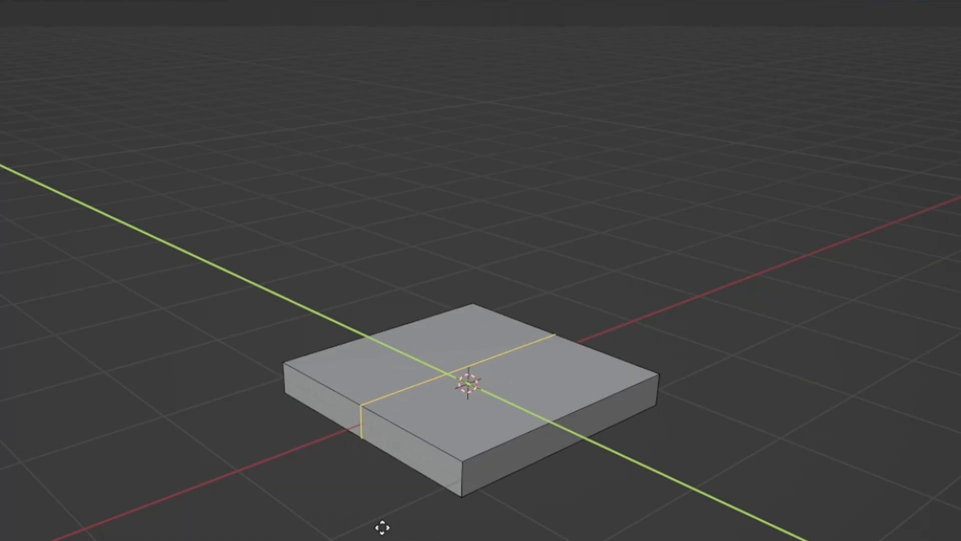
key("x")
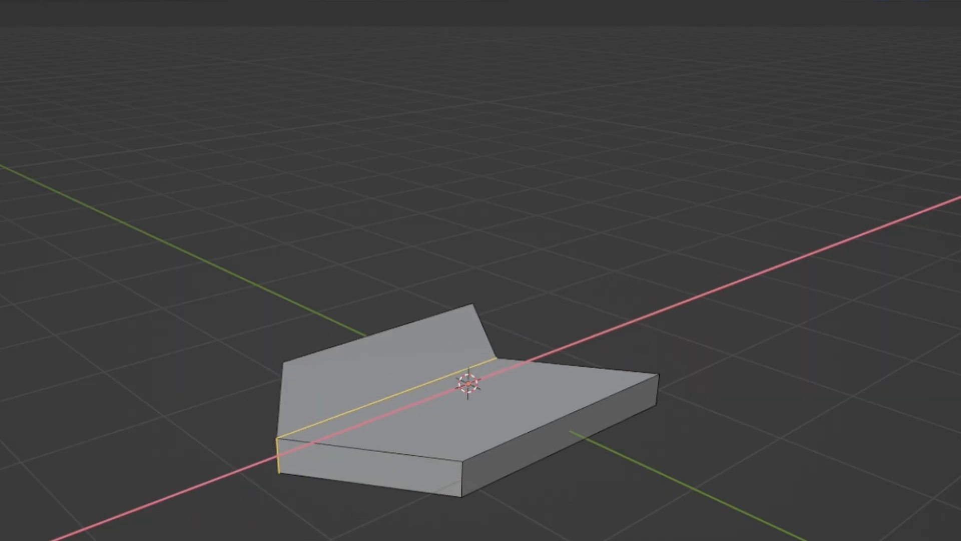
right_click(319, 538)
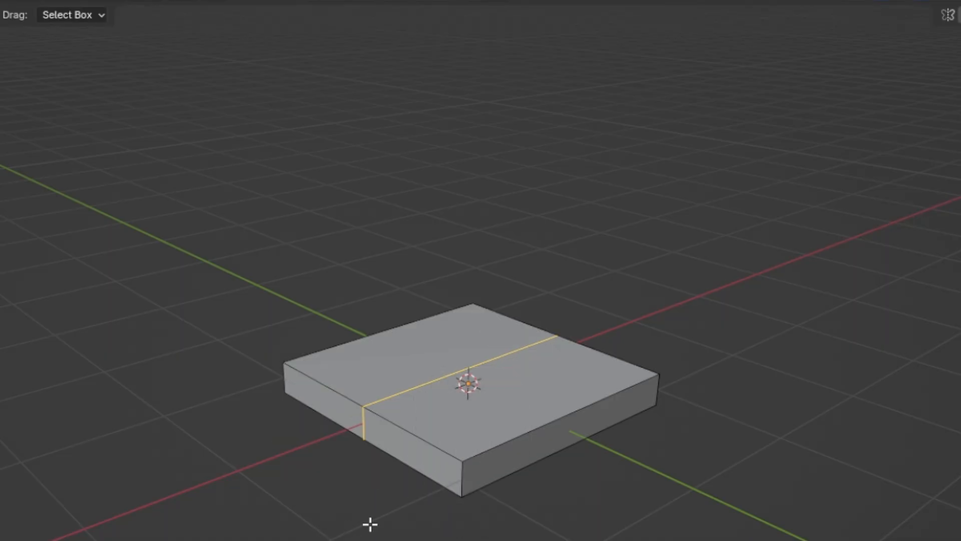
key("ctrl+z")
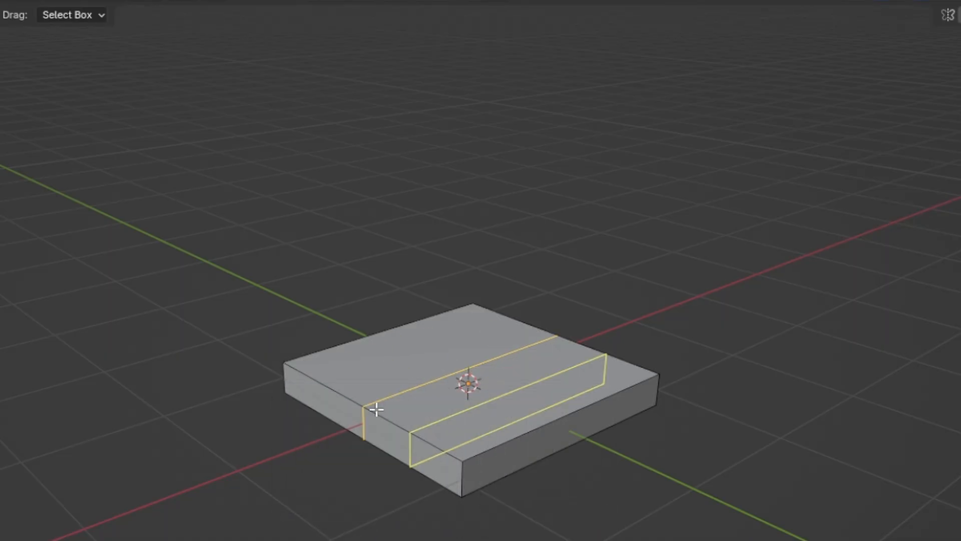
key("ctrl+z")
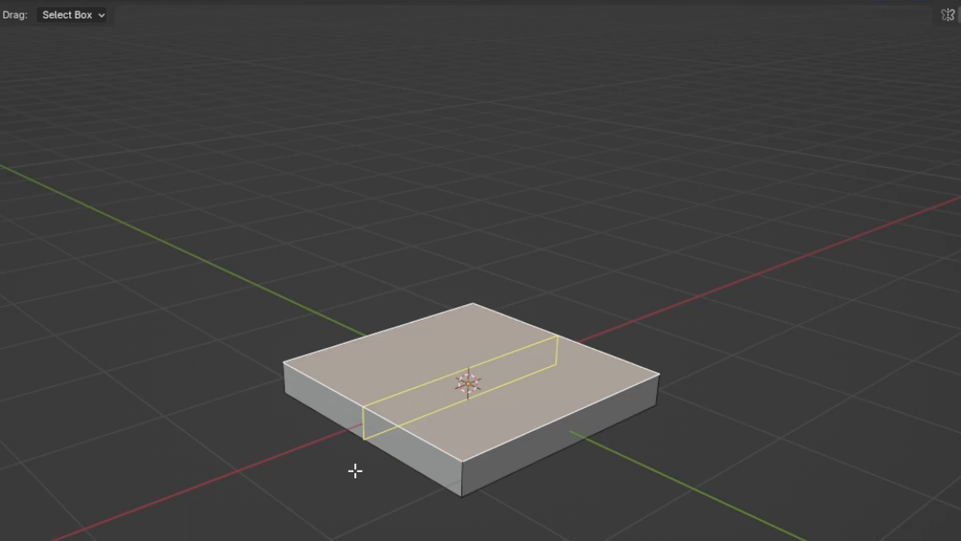
Add a loop cut parallel to the Y axis and edge-slide it close to the slab's near edge crossed by the X axis
left_click(534, 409)
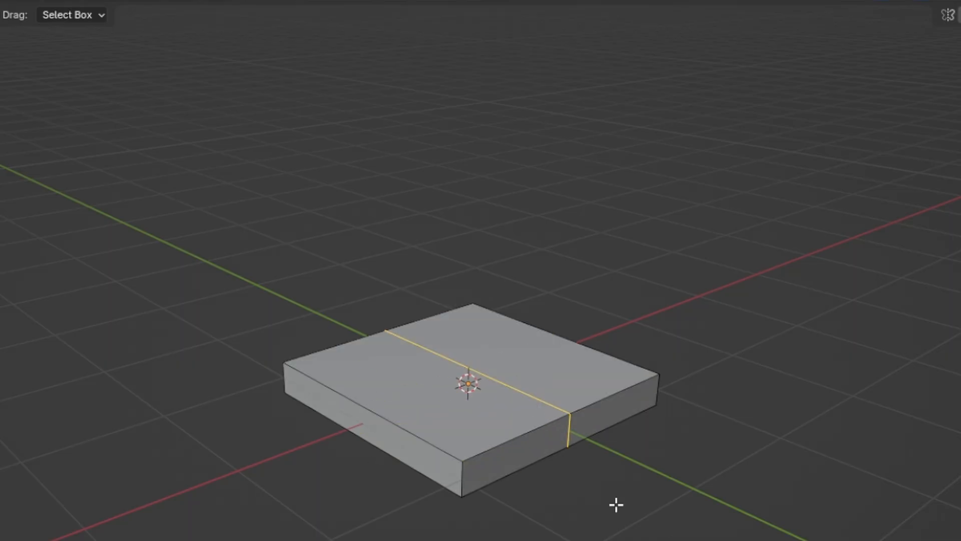
key("g")
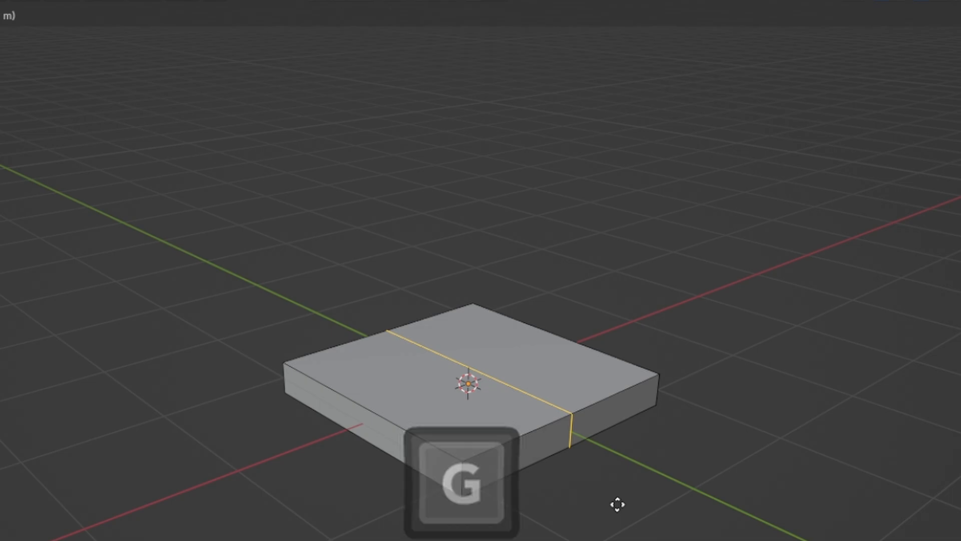
key("g")
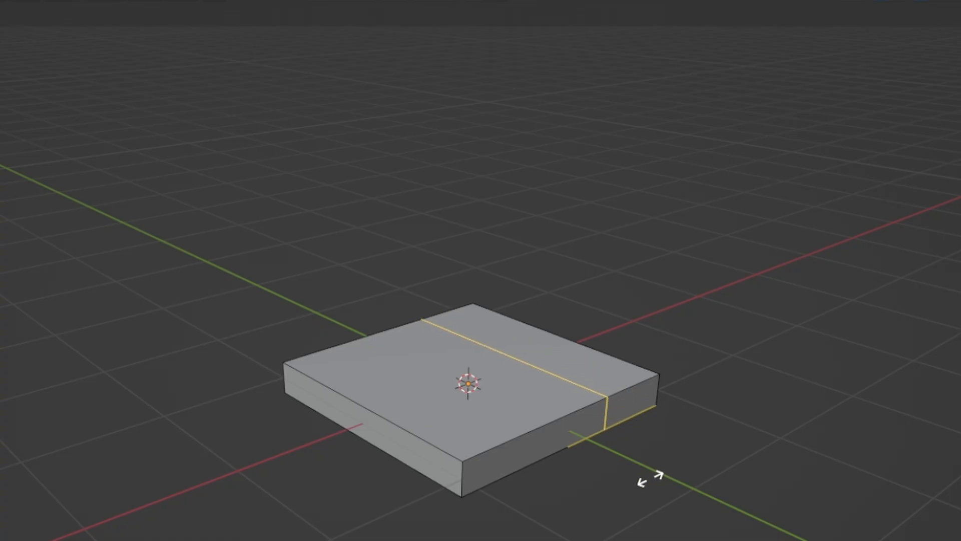
left_click(534, 510)
Add a second loop cut parallel to the Y axis in the wide section and edge-slide it close to the slab's opposite far edge
key("ctrl+r")
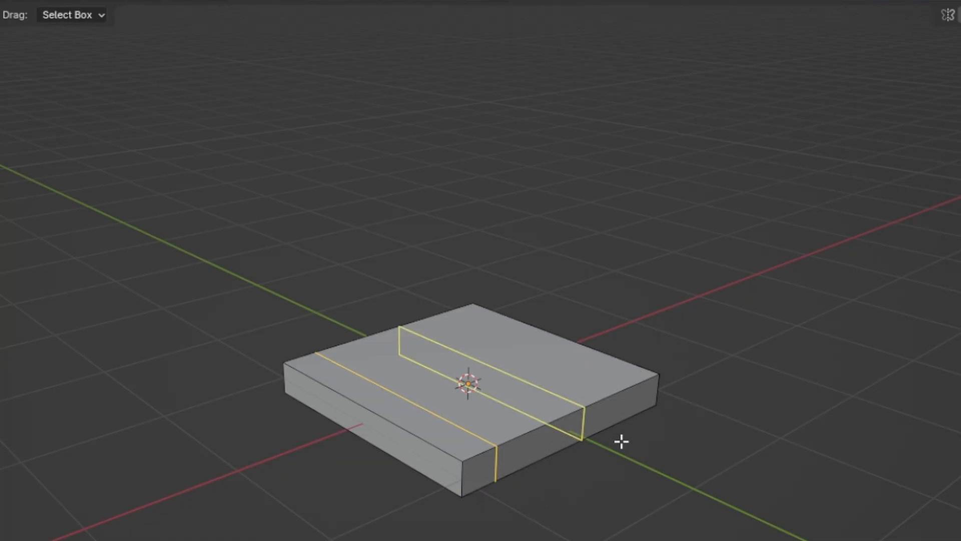
left_click(579, 401)
right_click(651, 453)
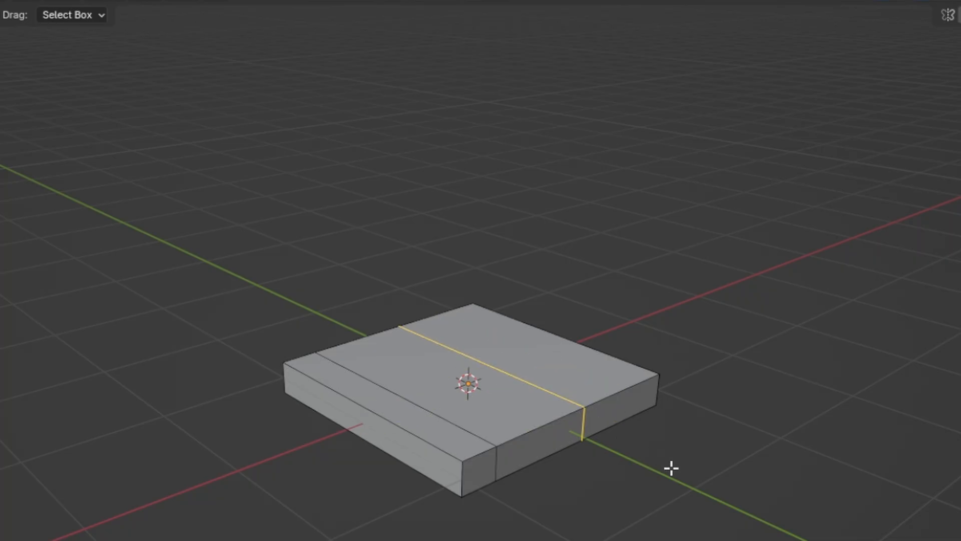
key("g")
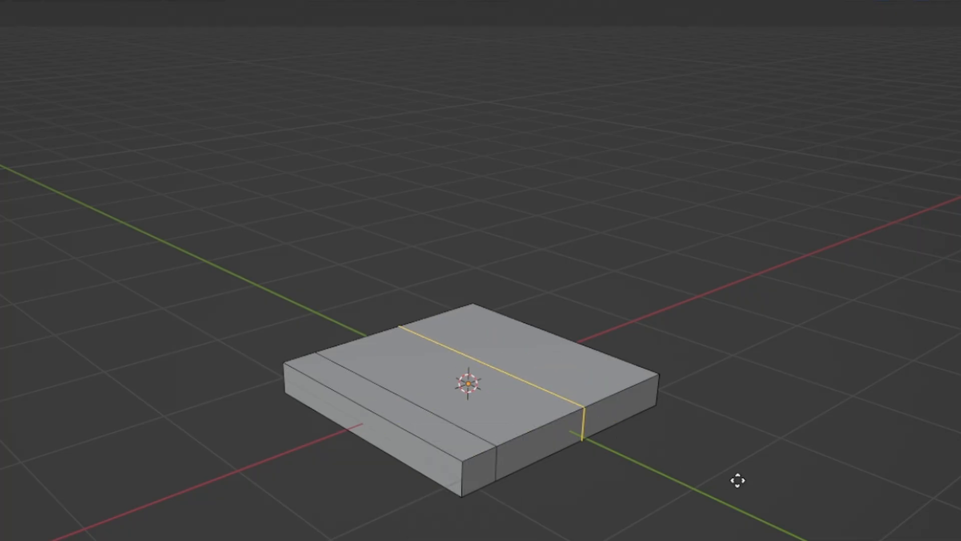
key("g")
key("g")
left_click(791, 460)
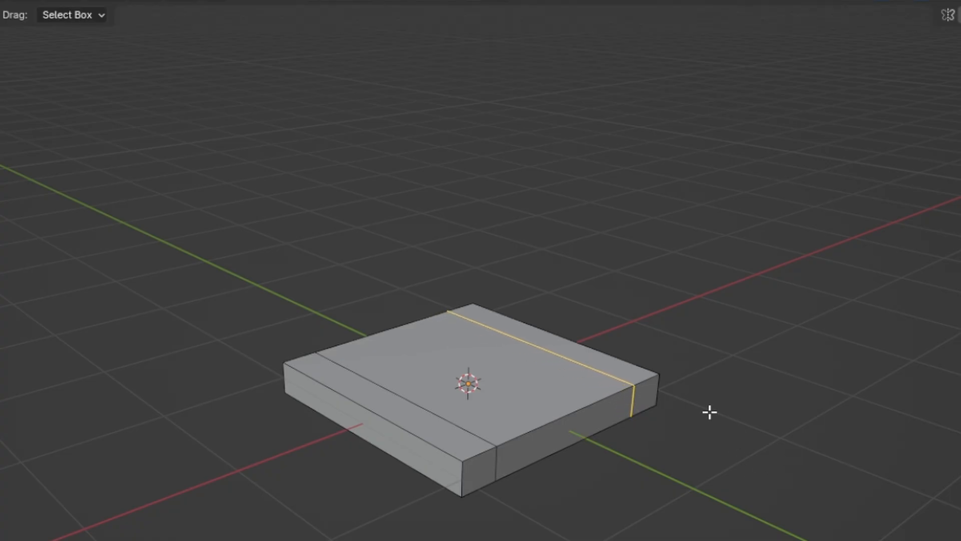
Add a loop cut parallel to the X axis and edge-slide it close to the slab's near edge crossed by the Y axis
key("ctrl+r")
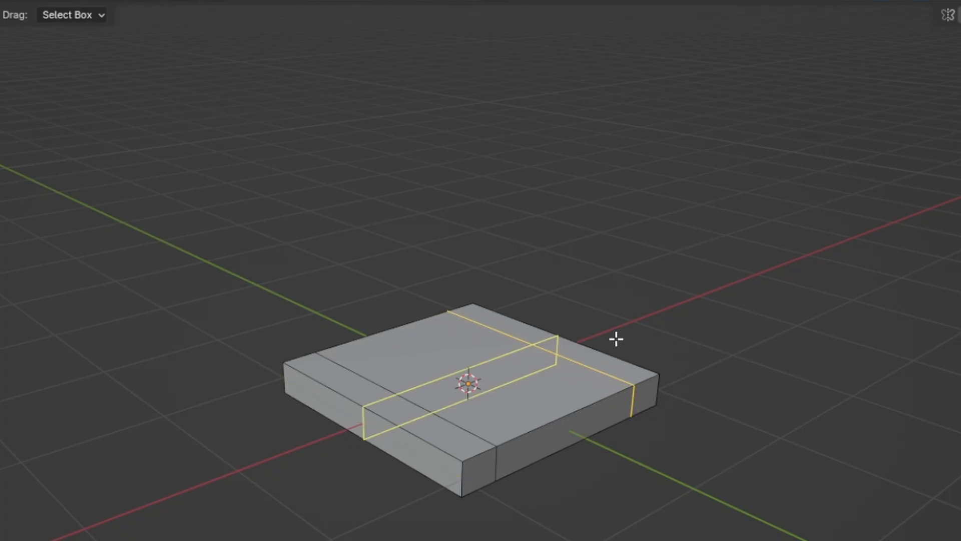
left_click(582, 334)
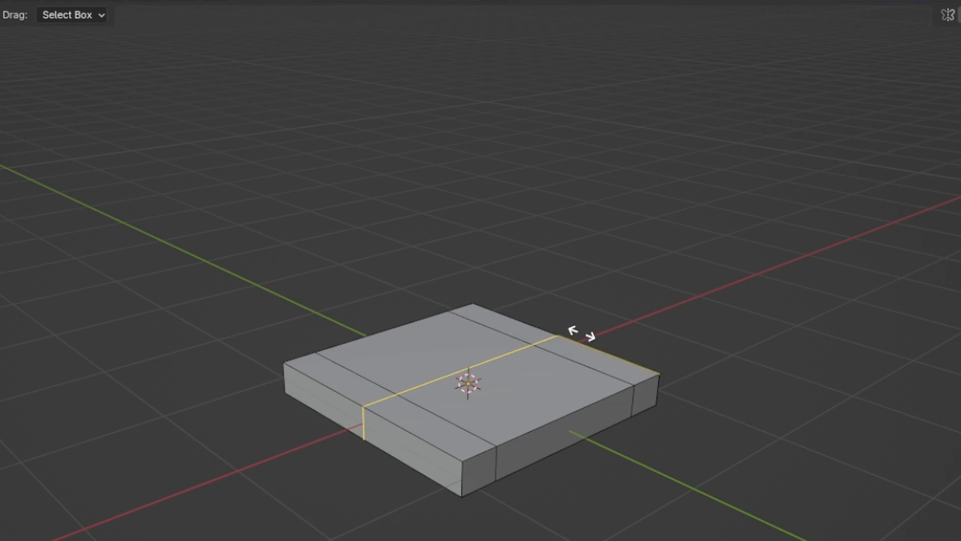
right_click(582, 333)
key("g")
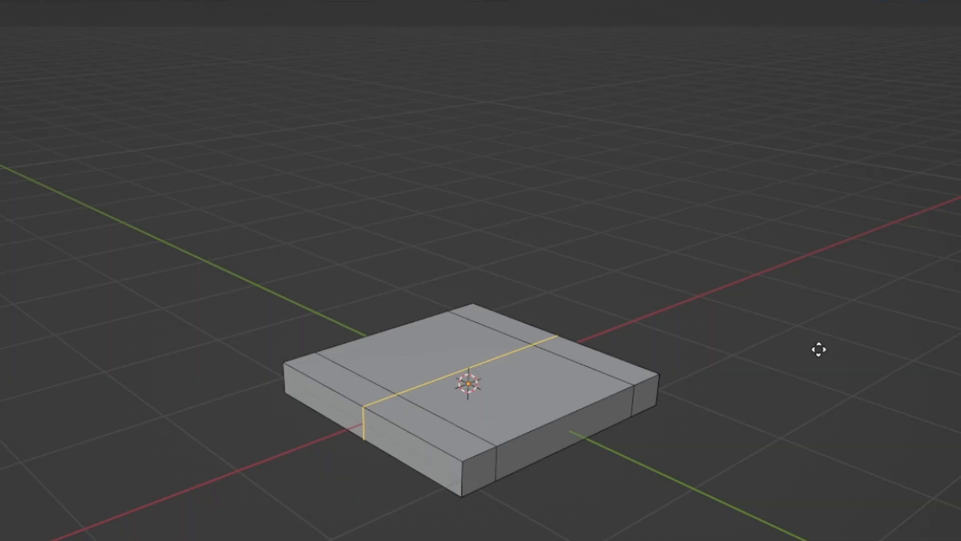
key("g")
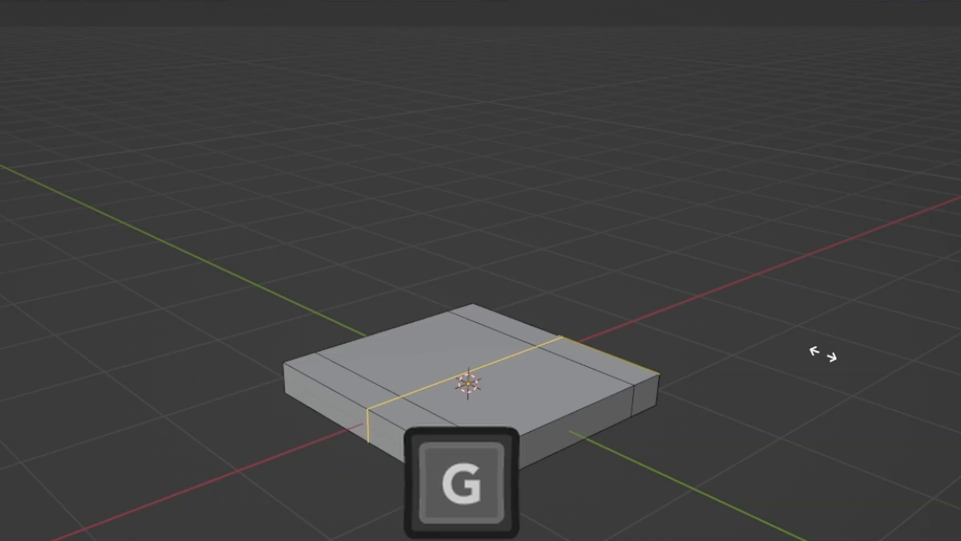
left_click(882, 388)
Add a second loop cut parallel to the X axis in the wide section and edge-slide it close to the slab's opposite far edge
key("ctrl+r")
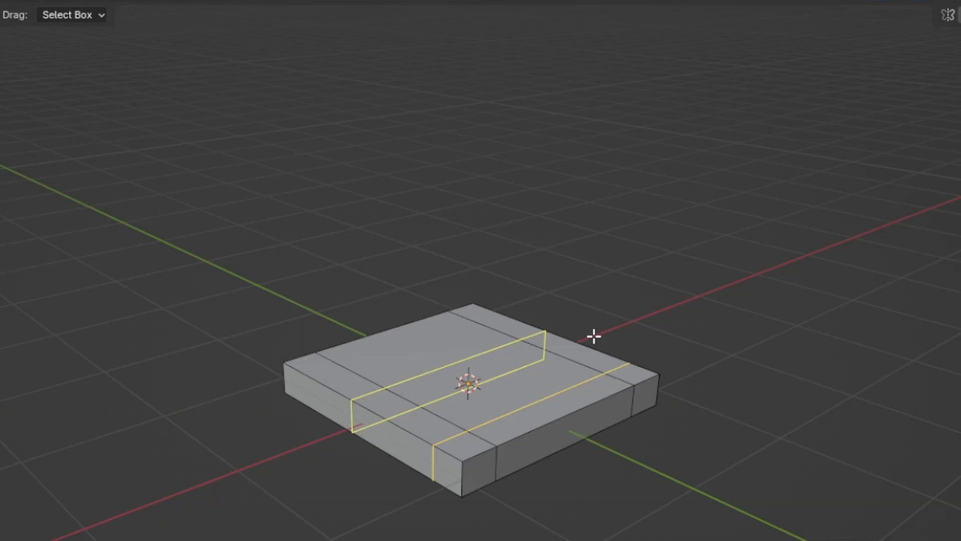
left_click(593, 336)
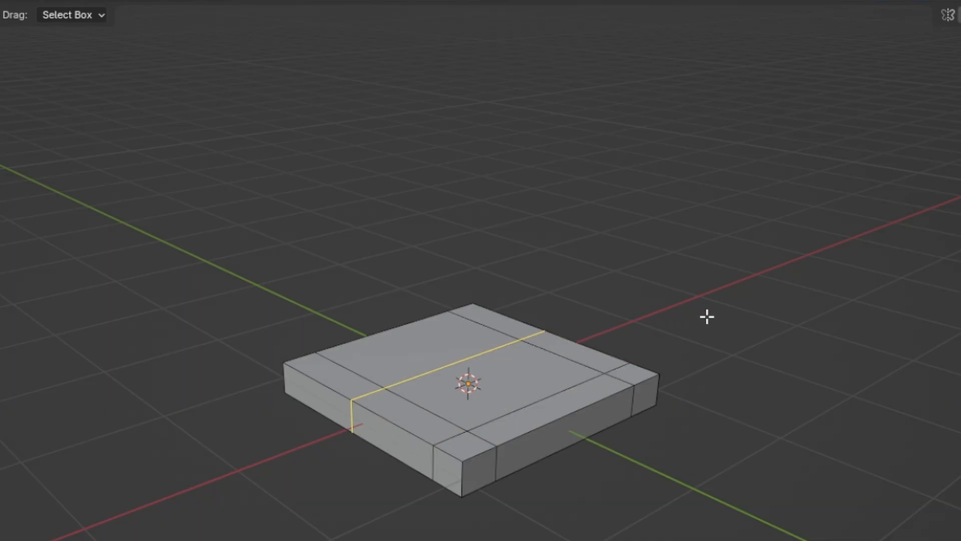
key("g")
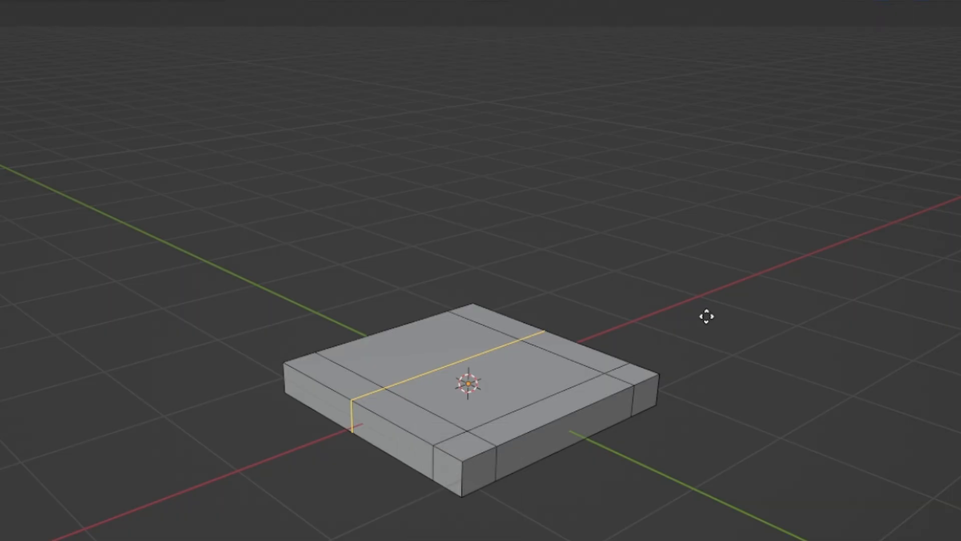
key("g")
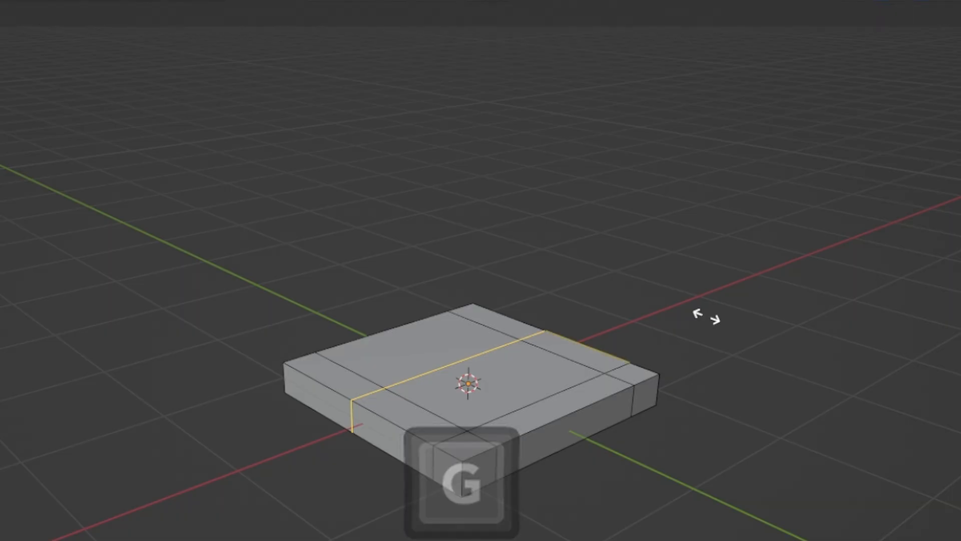
left_click(660, 294)
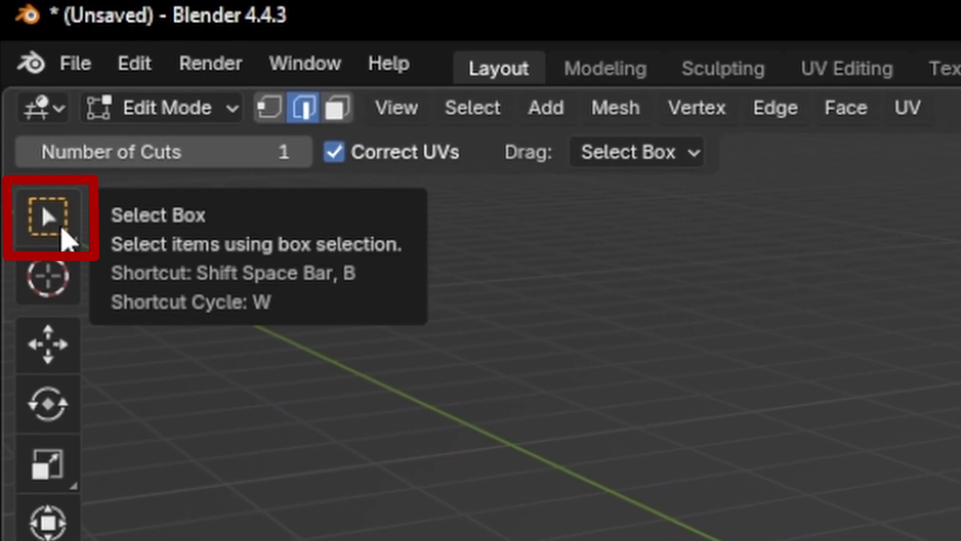
Switch the selection tool to Select Lasso and deselect the loop cut
left_click(62, 229)
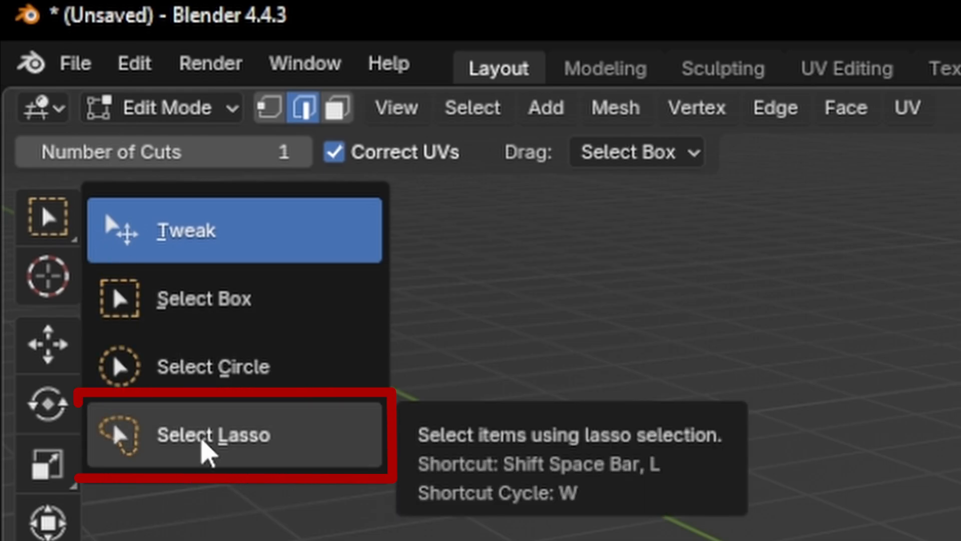
left_click(204, 446)
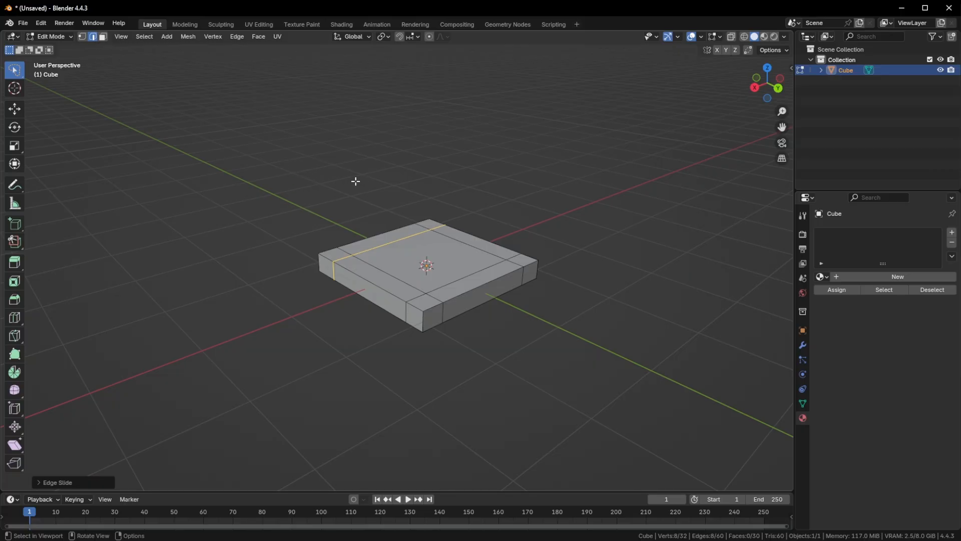
left_click(355, 181)
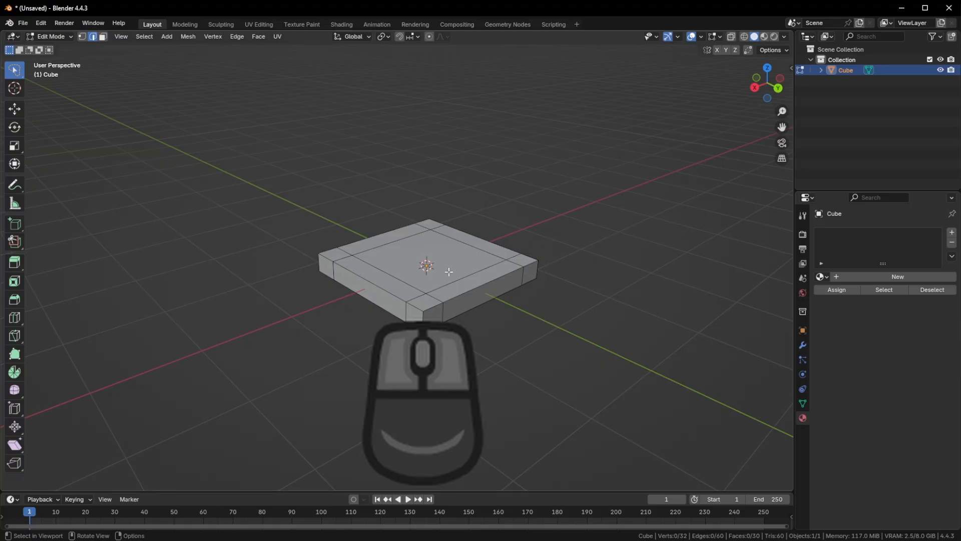
View the slab's underside, switch to Object Mode and back to Edit Mode, and activate face selection
middle_click_drag(449, 272, 445, 186)
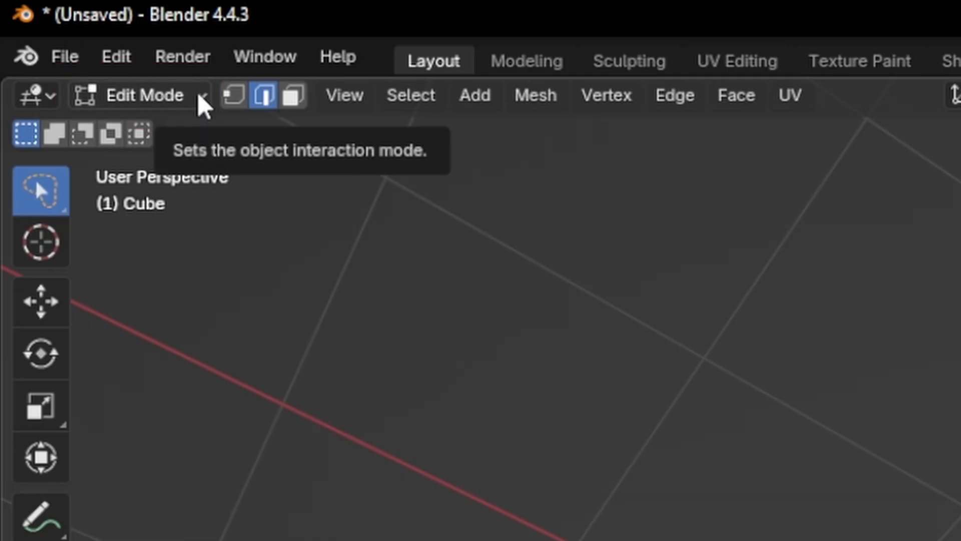
left_click(199, 95)
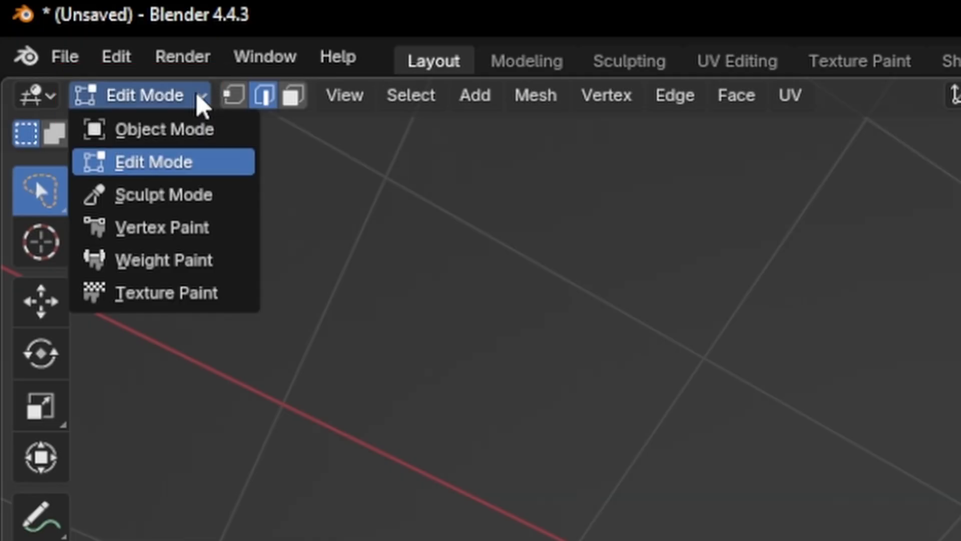
left_click(205, 128)
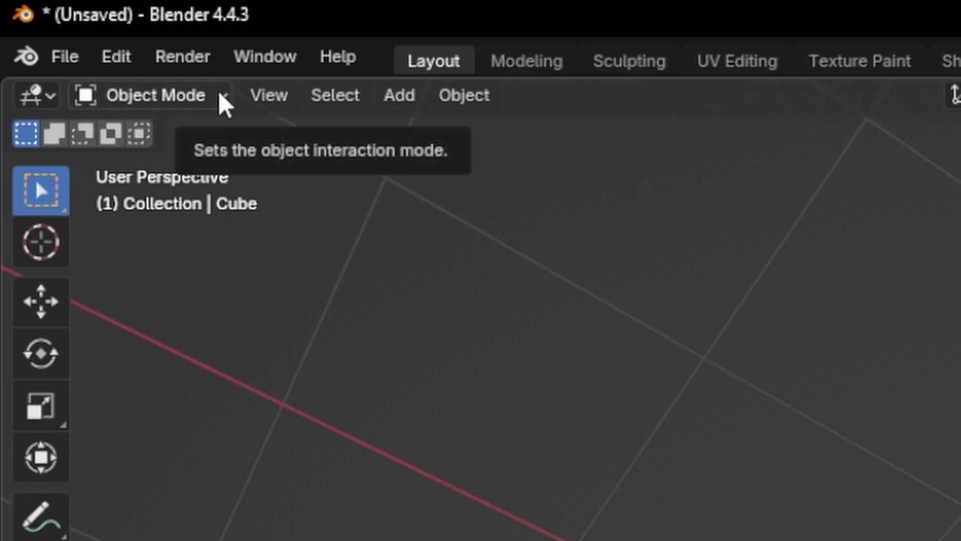
left_click(224, 103)
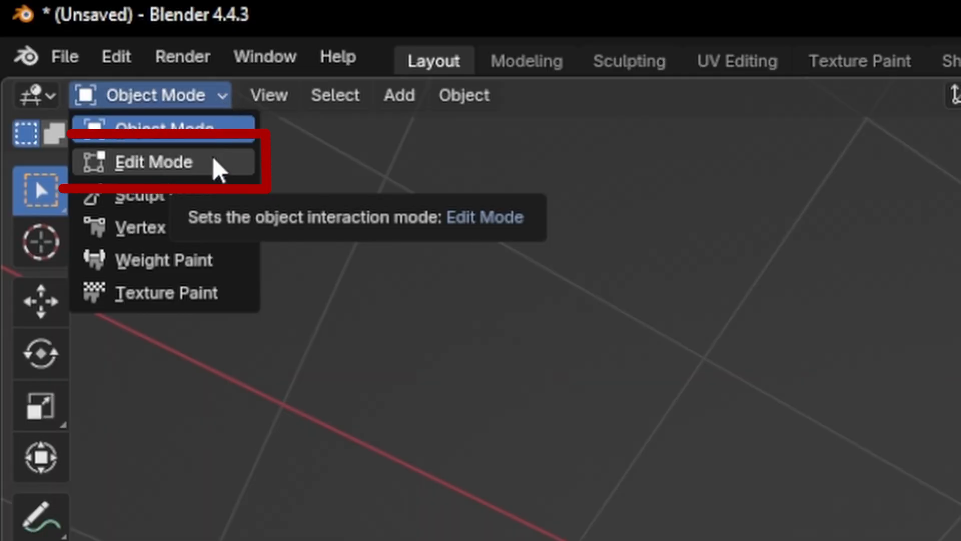
left_click(219, 169)
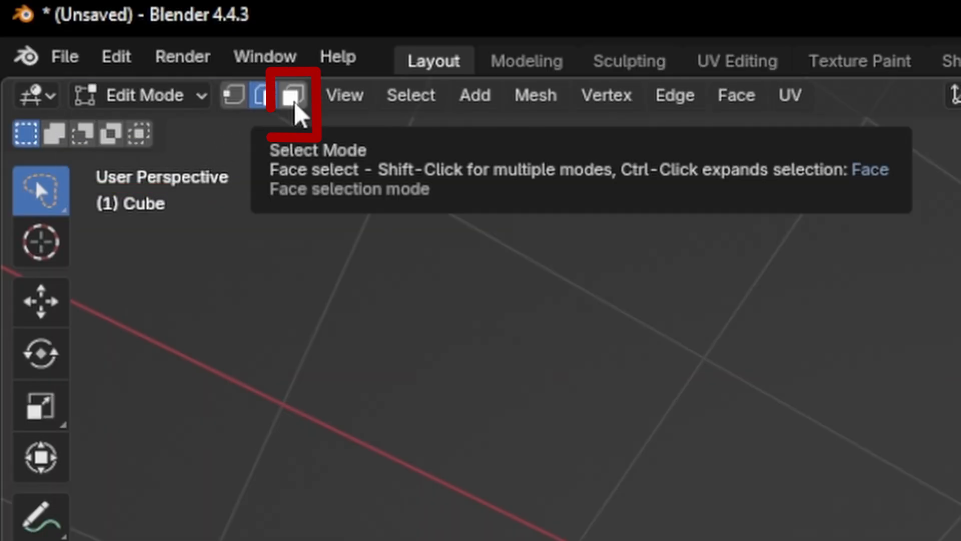
left_click(294, 100)
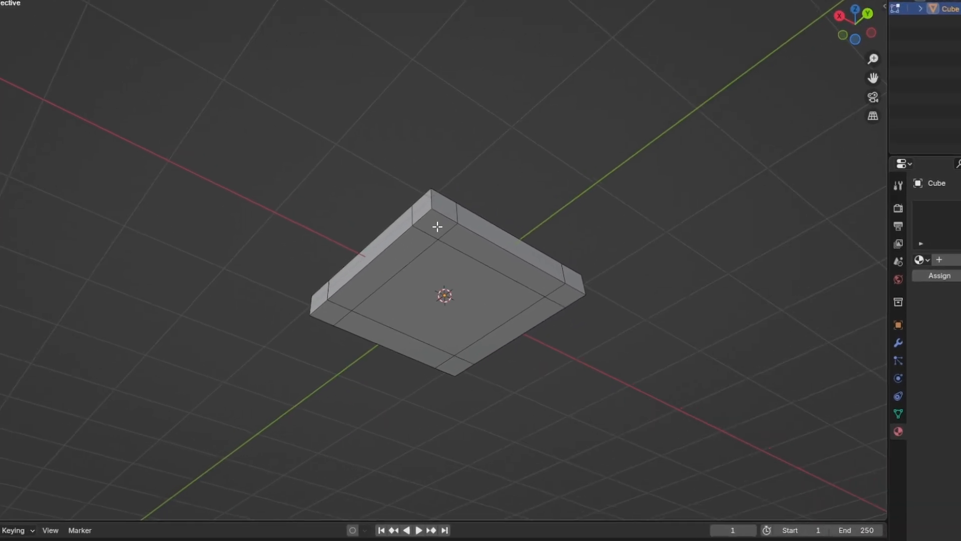
Extrude the four corner faces of the slab's underside downward along the Z axis to form legs, trying the X and Y axes as well
left_click(461, 188)
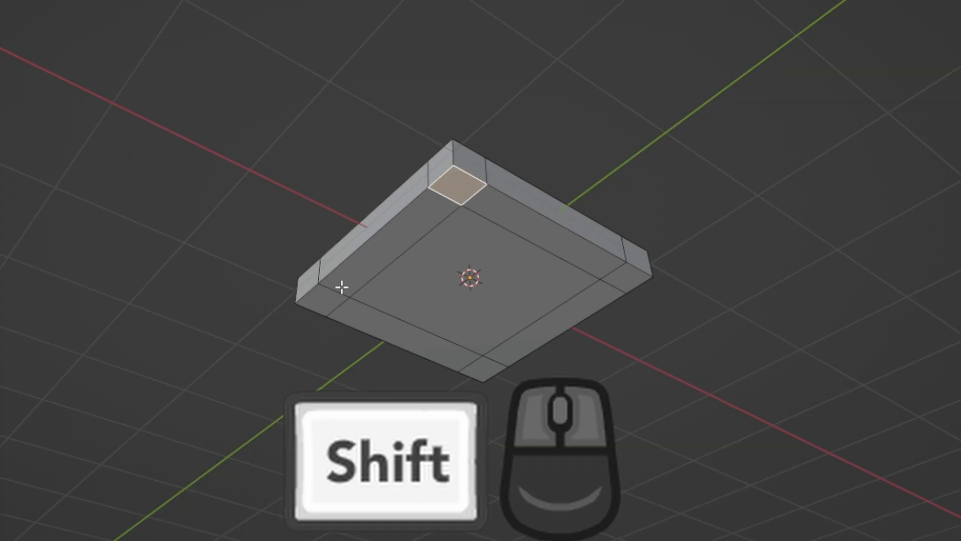
left_click(326, 298, "shift")
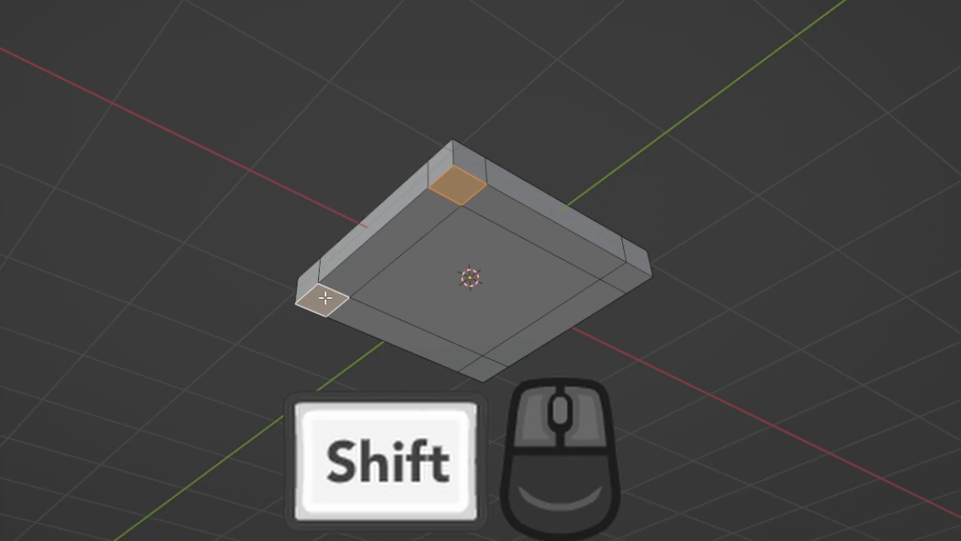
left_click(483, 370, "shift")
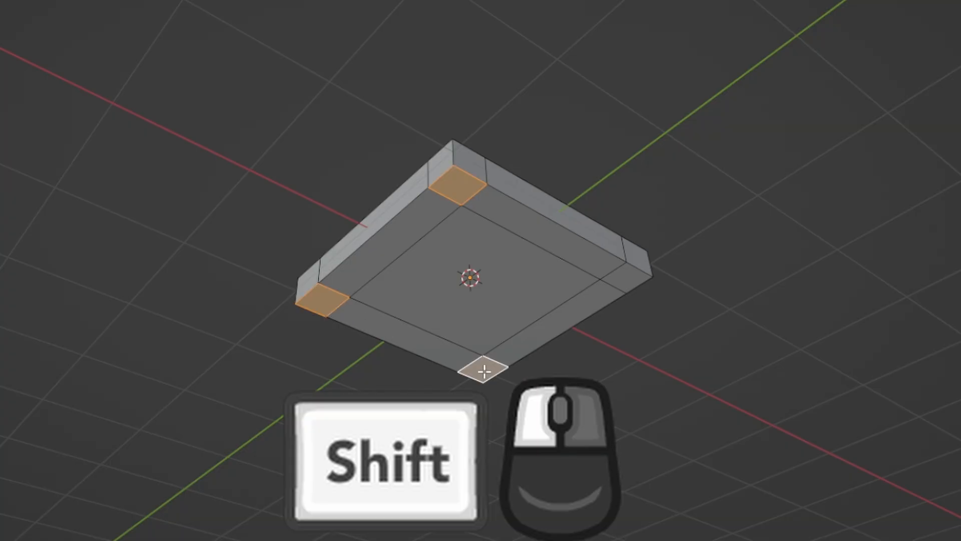
left_click(645, 280, "shift")
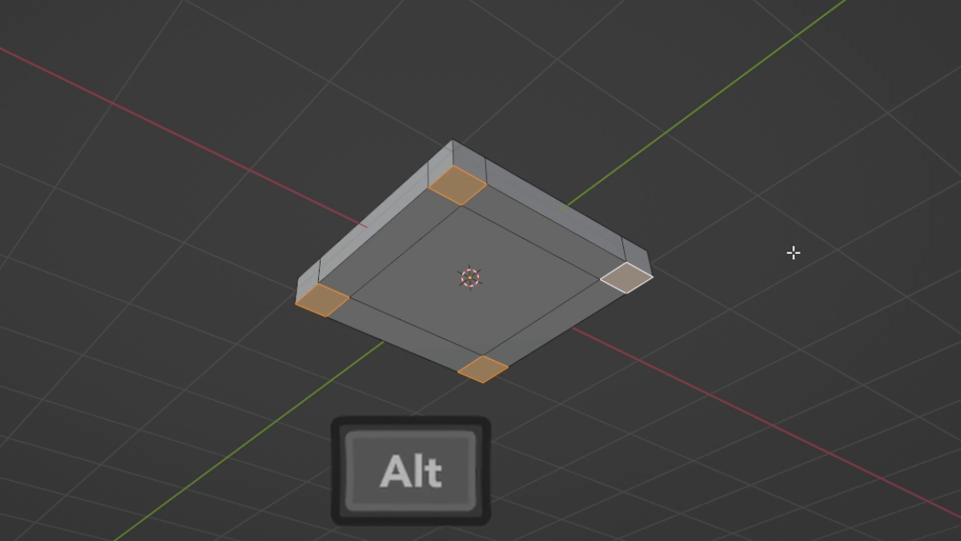
key("alt+e")
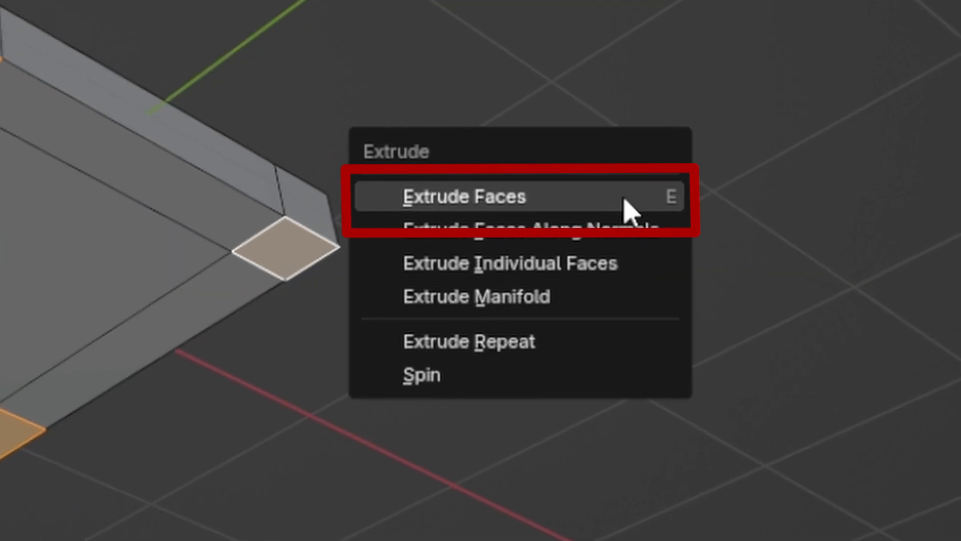
left_click(628, 200)
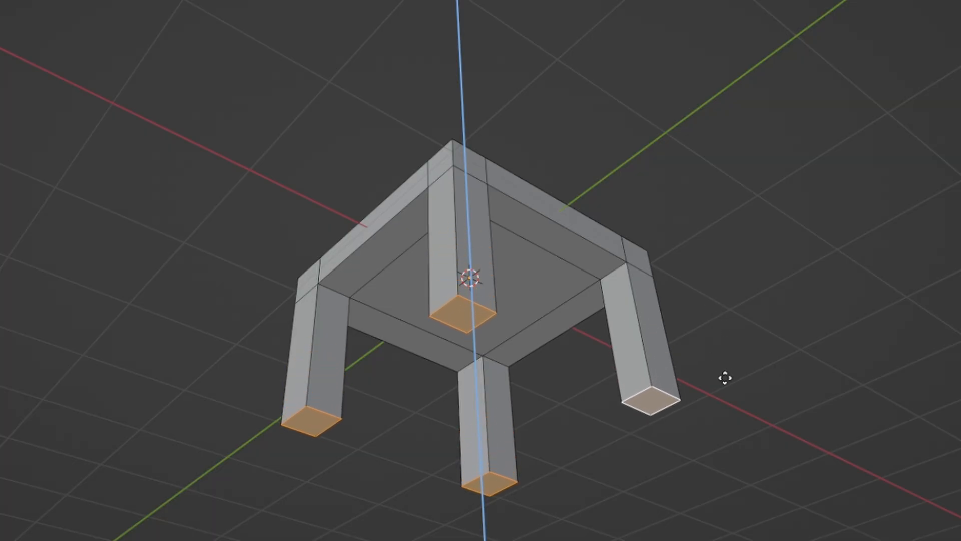
key("x")
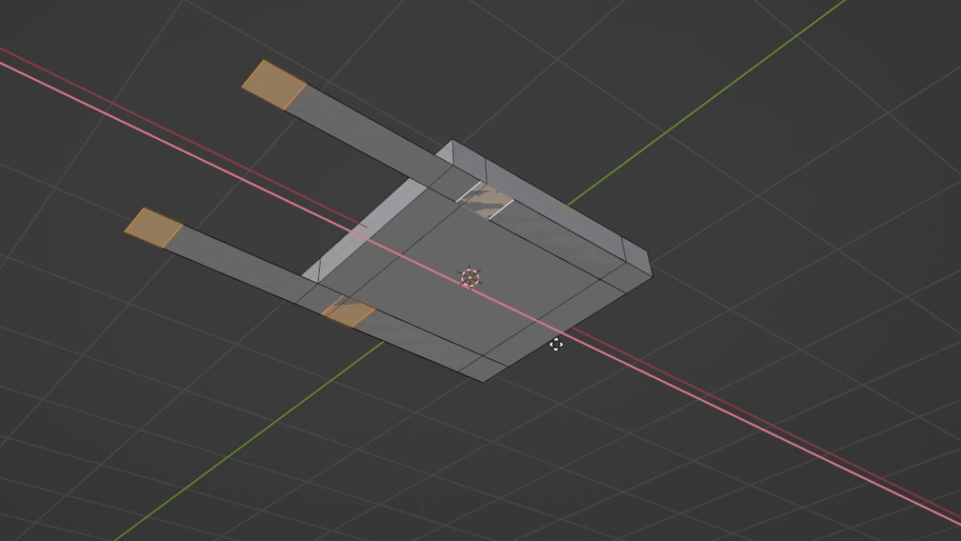
key("y")
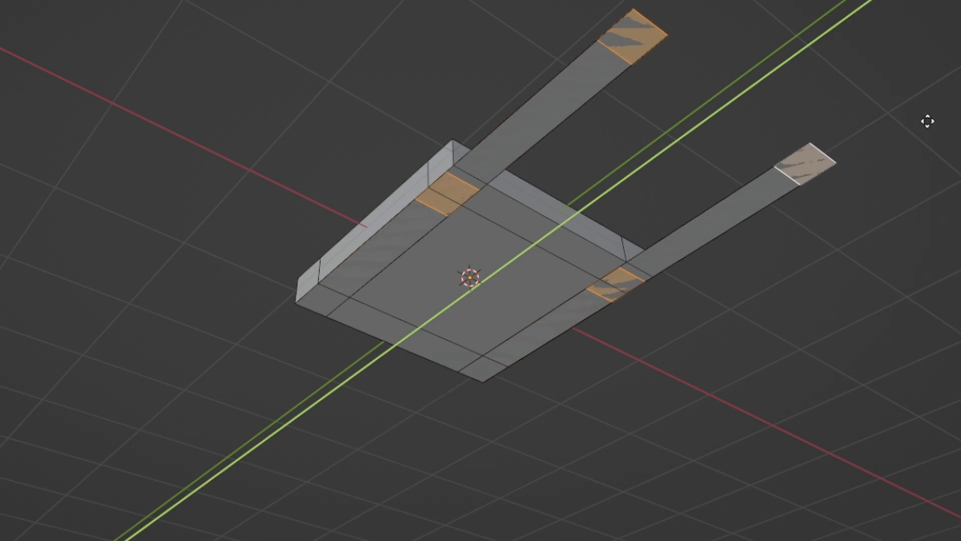
key("z")
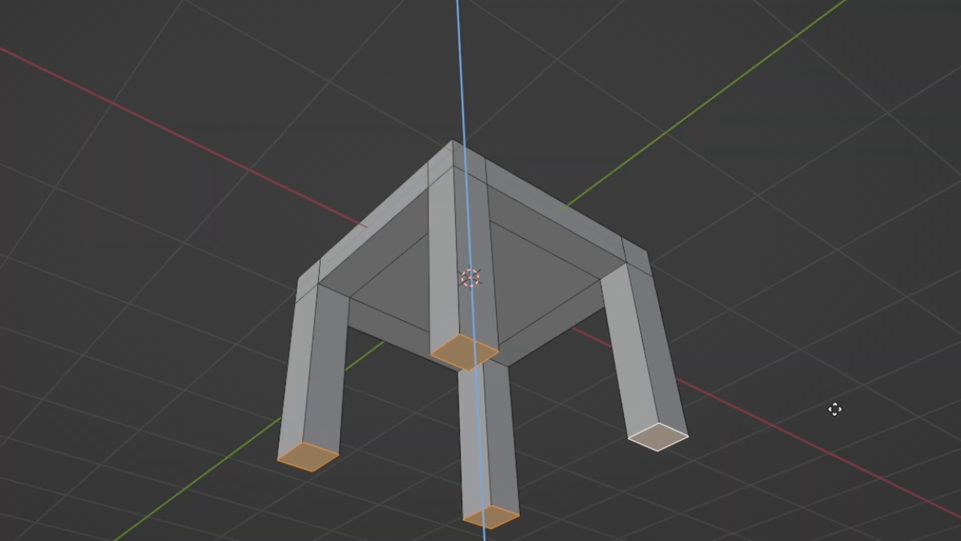
left_click(835, 409)
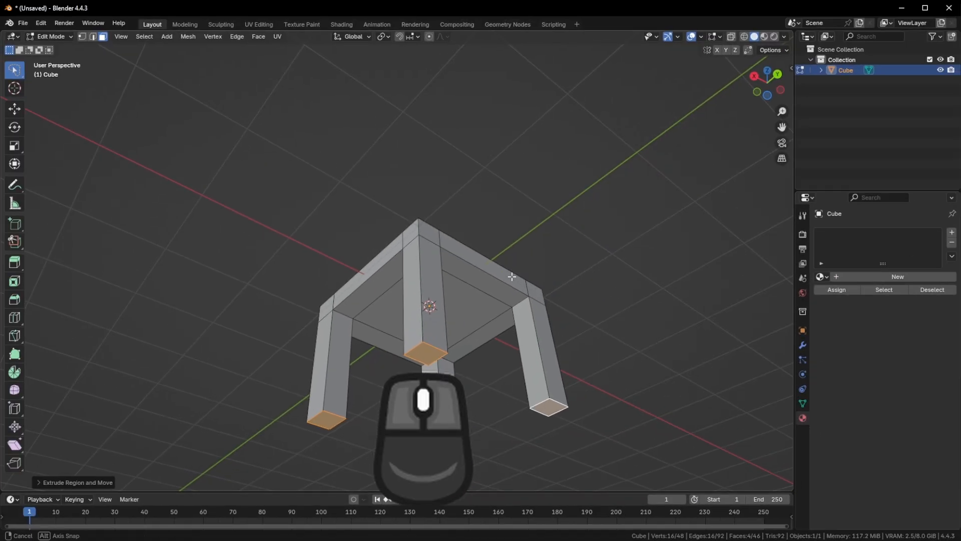
Extrude the three top faces along the seat's far edge crossed by the X axis upward to form a tall backrest
middle_click_drag(512, 277, 511, 361)
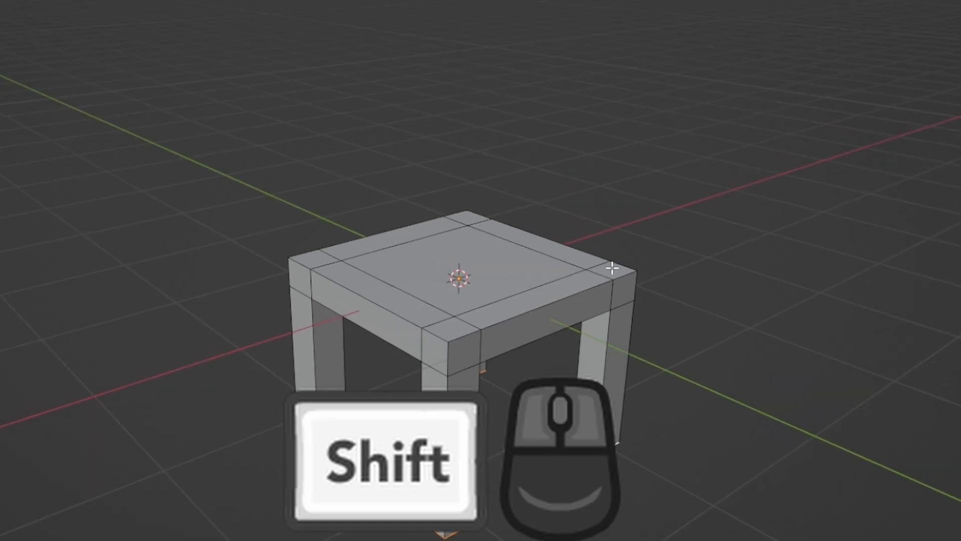
left_click(611, 268, "shift")
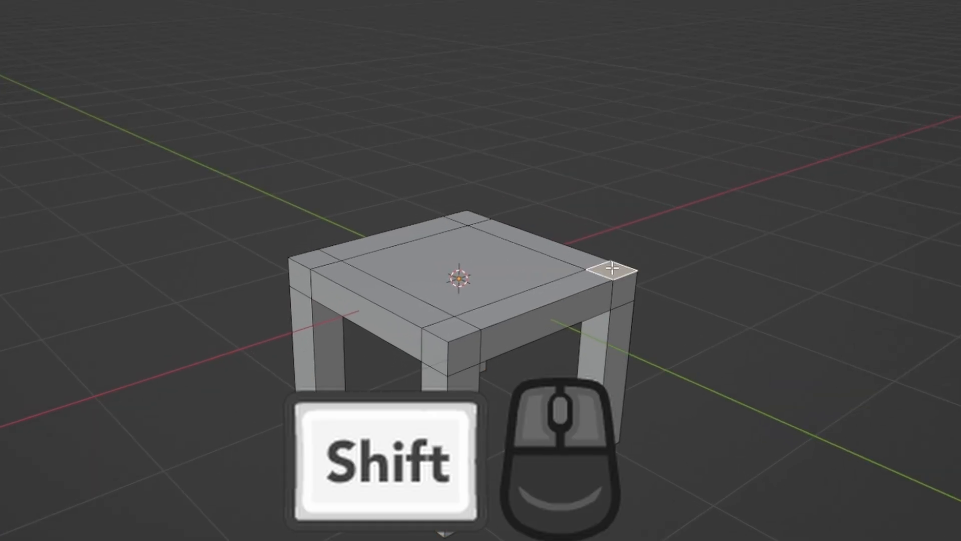
left_click(555, 246, "shift")
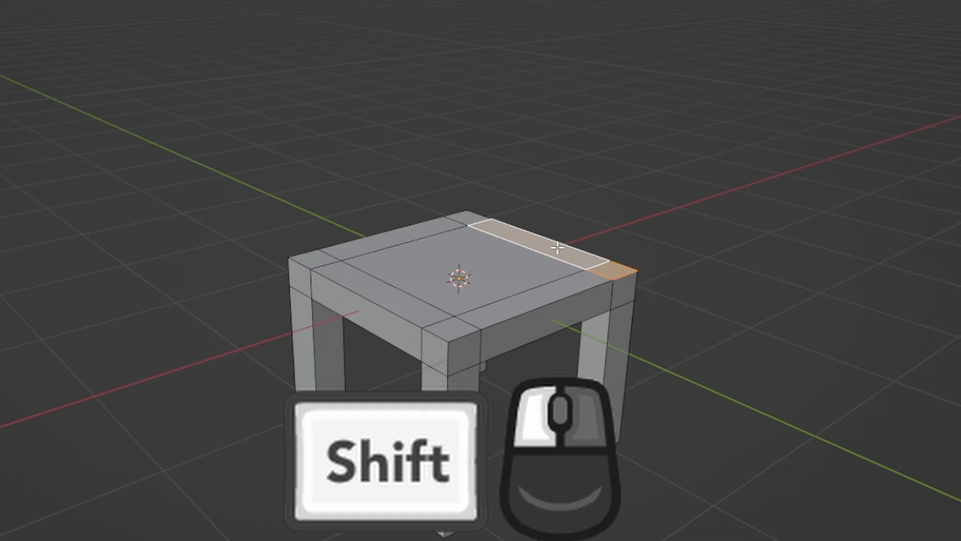
left_click(469, 217, "shift")
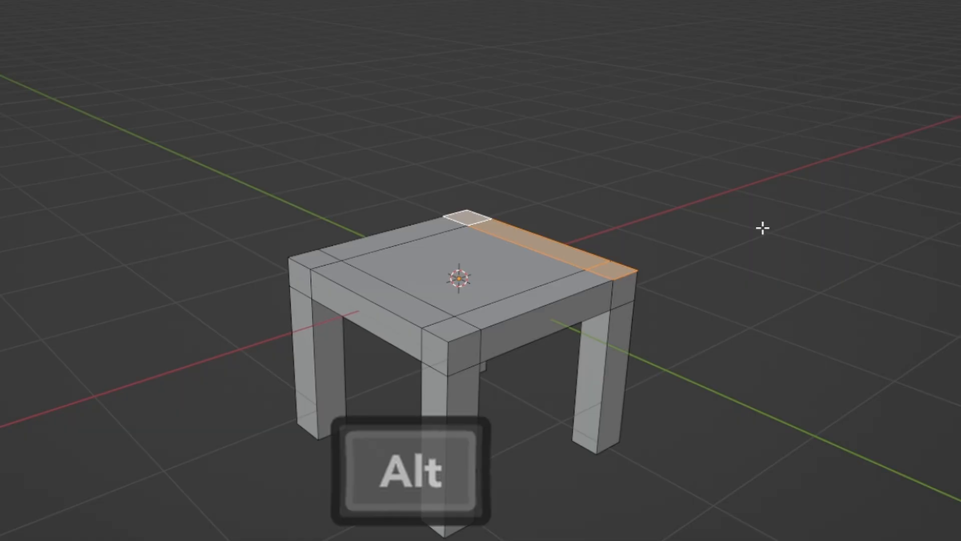
key("alt+e")
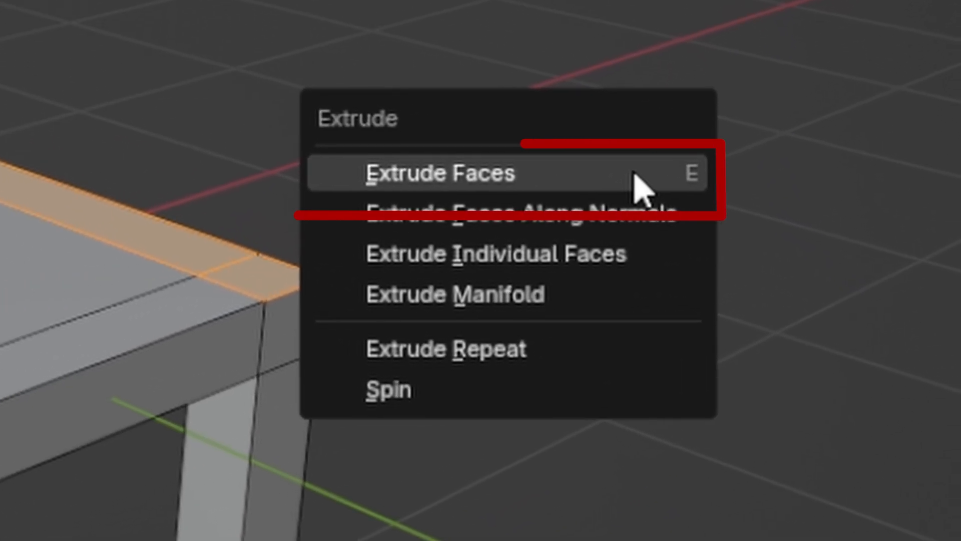
left_click(639, 189)
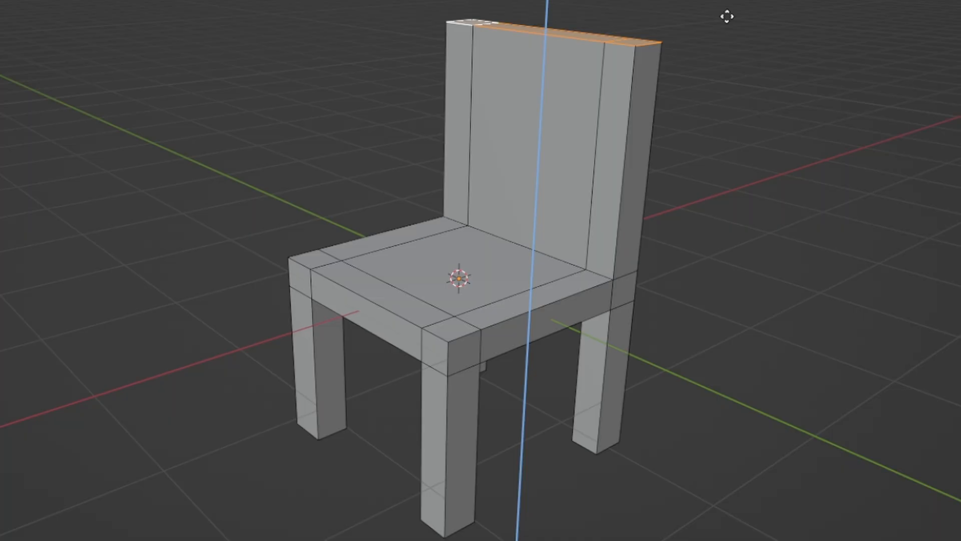
left_click(727, 16)
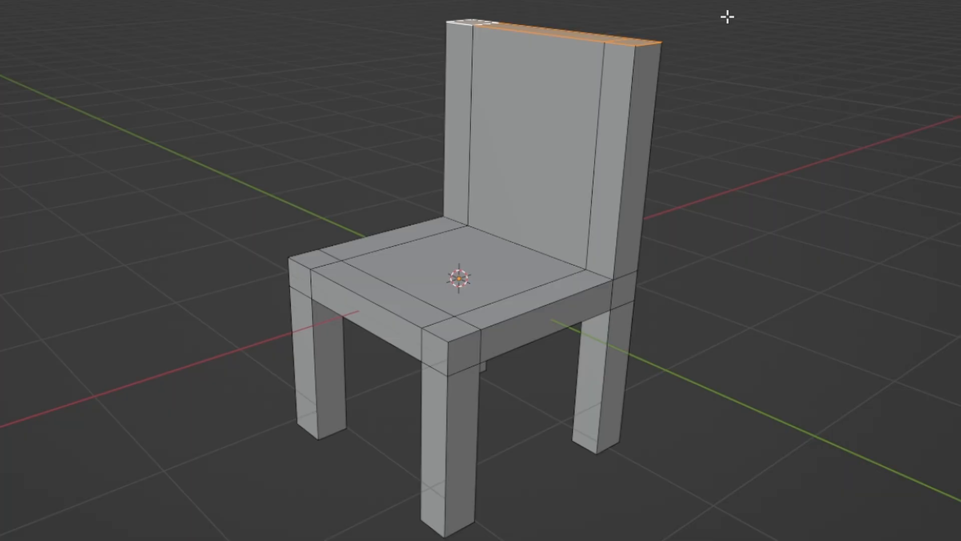
Return to Object Mode, view the chair in Wireframe shading and switch the viewport to Material Preview
key("Tab")
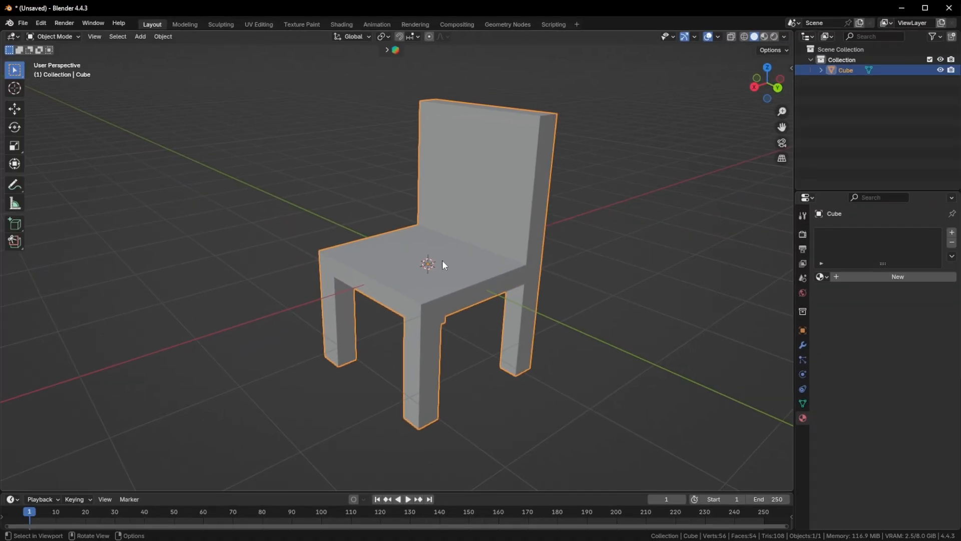
middle_click_drag(427, 264, 108, 266)
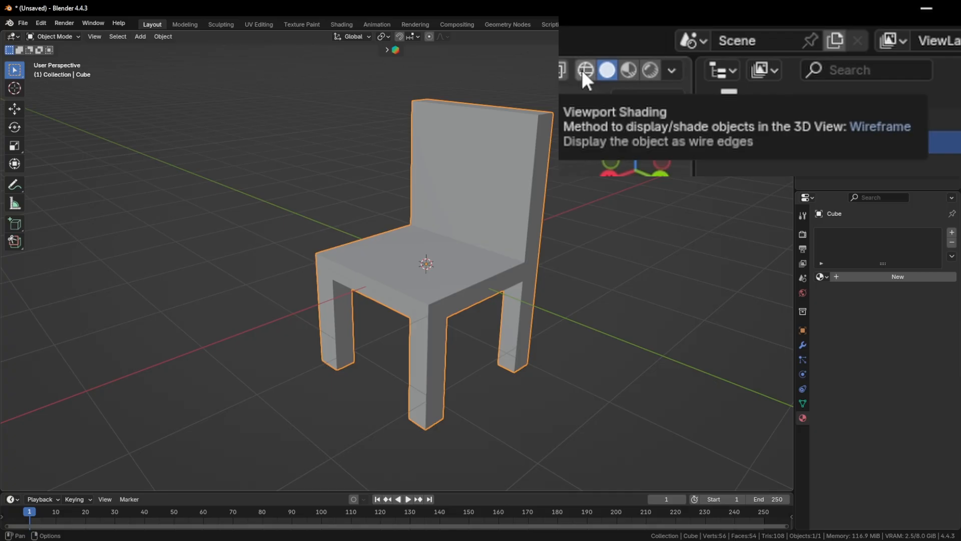
left_click(586, 71)
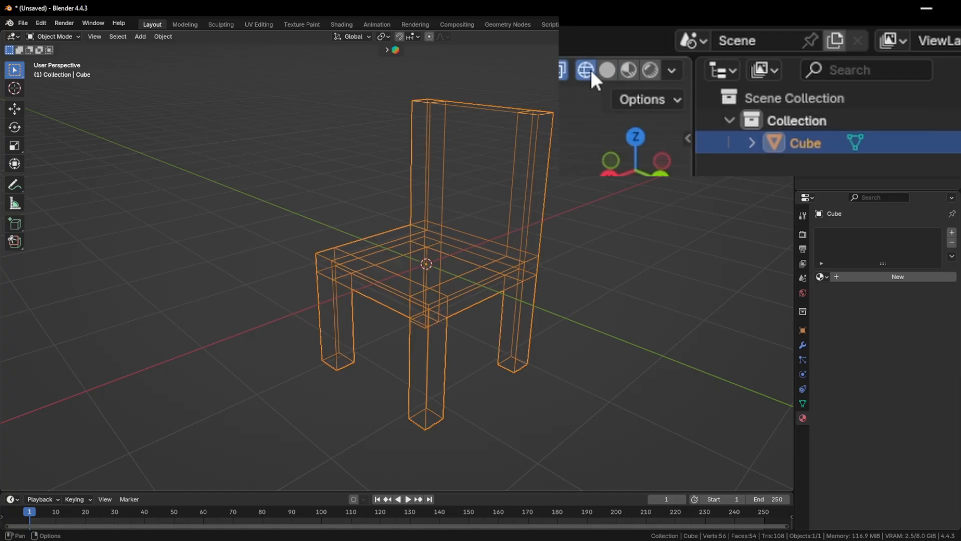
left_click(629, 69)
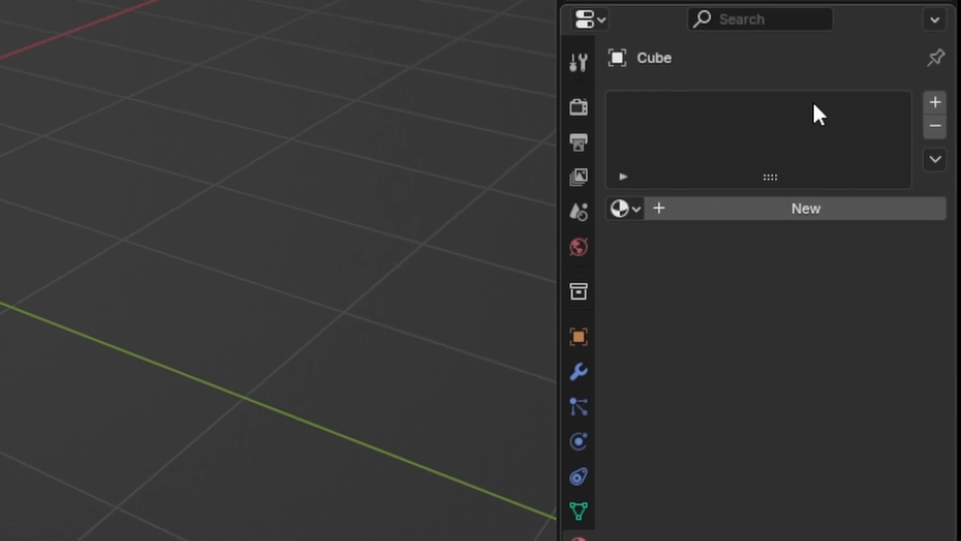
Create a new material for the chair and set its base color to a light orange
left_click(789, 211)
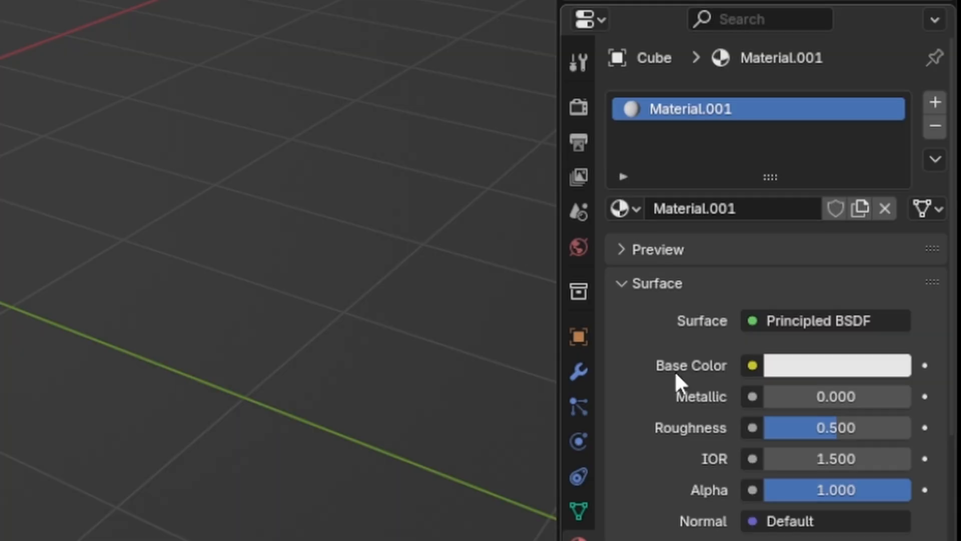
left_click(825, 370)
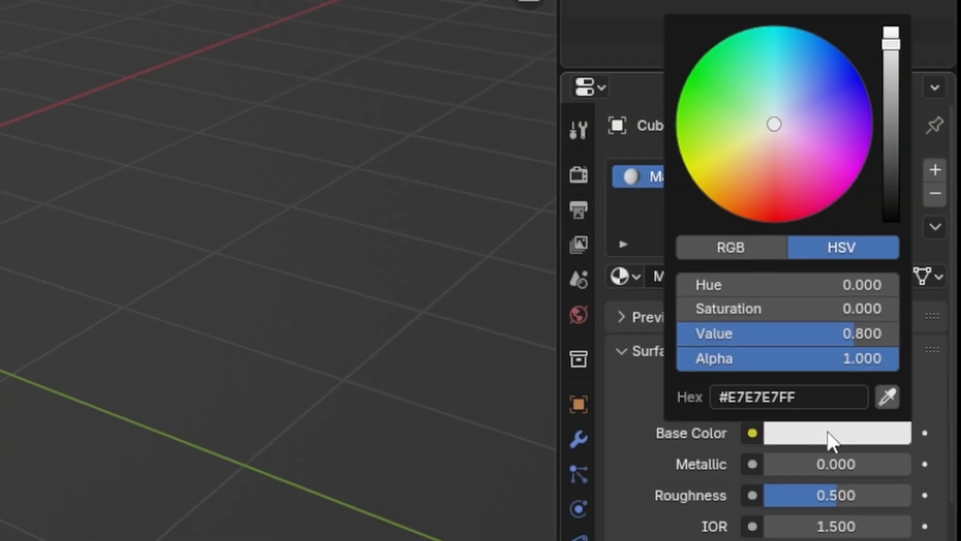
left_click(775, 122)
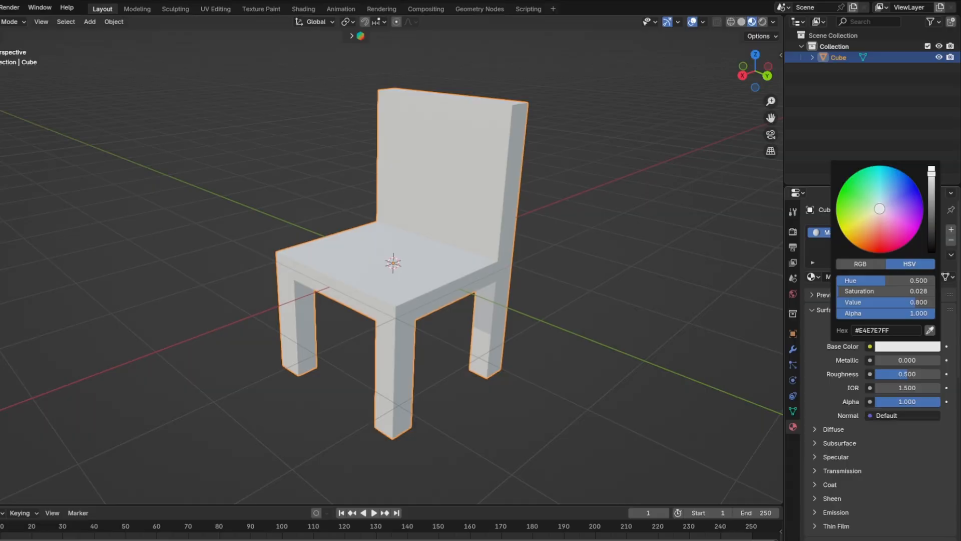
mouse_move(879, 209)
left_mouse_down()
mouse_move(882, 194)
mouse_move(869, 181)
mouse_move(859, 228)
mouse_move(886, 245)
mouse_move(904, 214)
mouse_move(885, 178)
mouse_move(865, 191)
mouse_move(854, 218)
mouse_move(875, 241)
mouse_move(905, 230)
mouse_move(905, 188)
mouse_move(873, 188)
mouse_move(856, 217)
mouse_move(877, 235)
mouse_move(893, 225)
mouse_move(886, 212)
mouse_move(867, 236)
left_mouse_up()
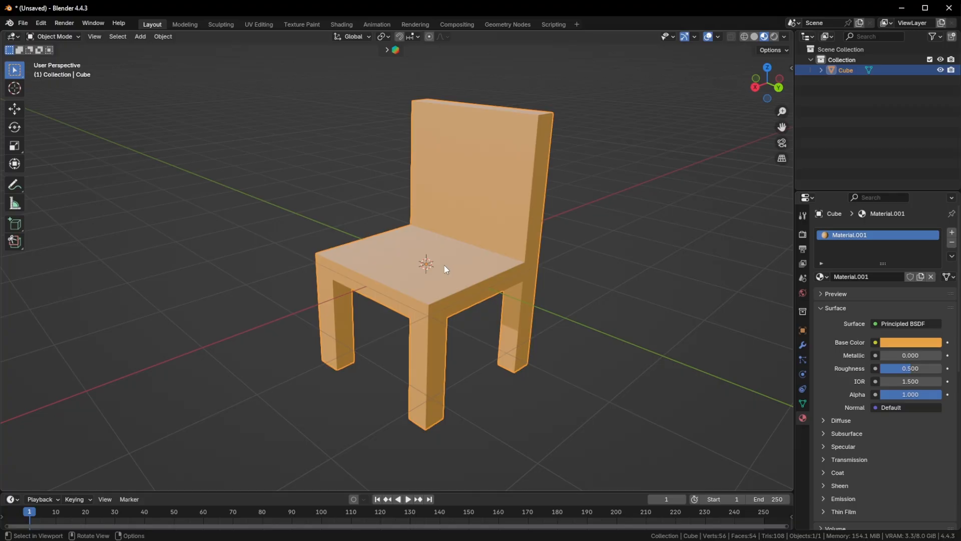
Add a Bevel modifier to the chair
middle_click_drag(441, 260, 584, 272)
scroll(455, 313, "up", 5)
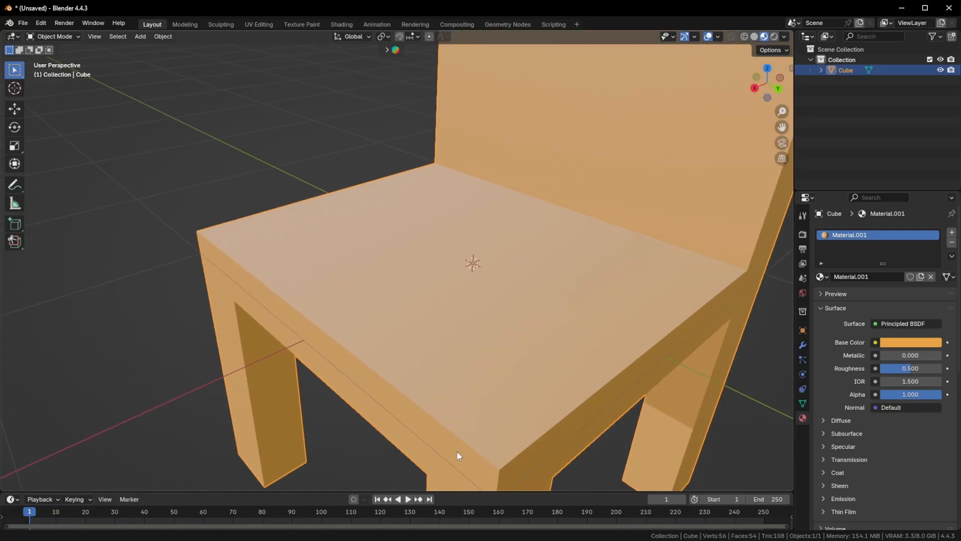
scroll(430, 421, "down", 6)
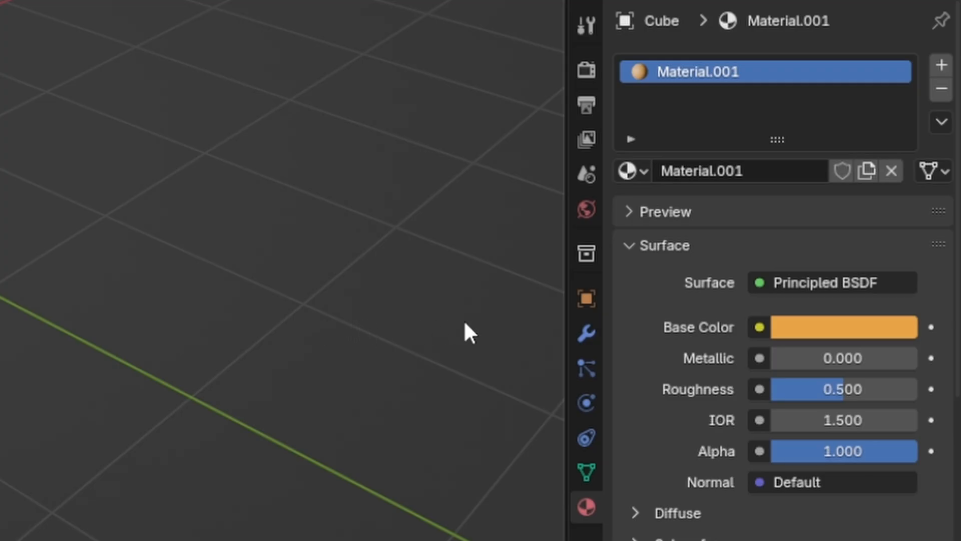
left_click(587, 333)
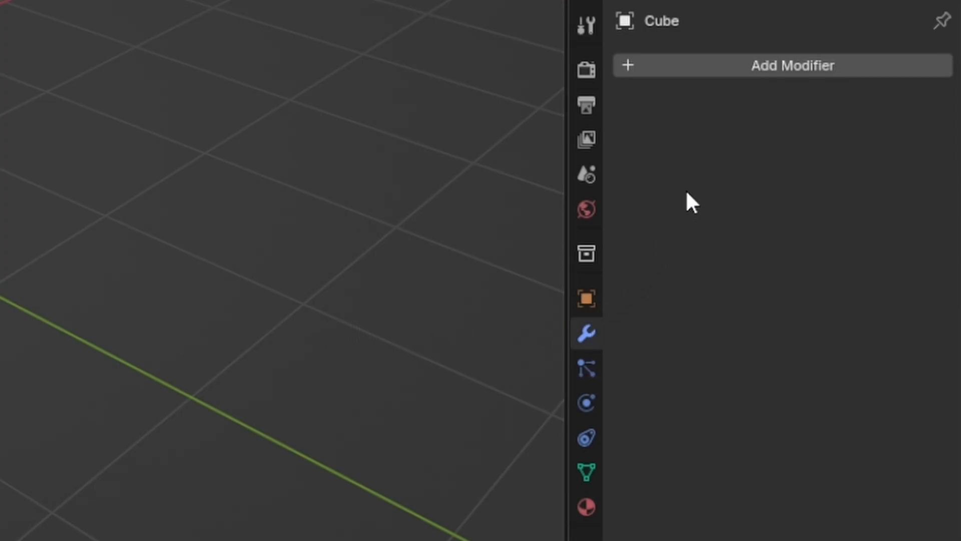
left_click(785, 64)
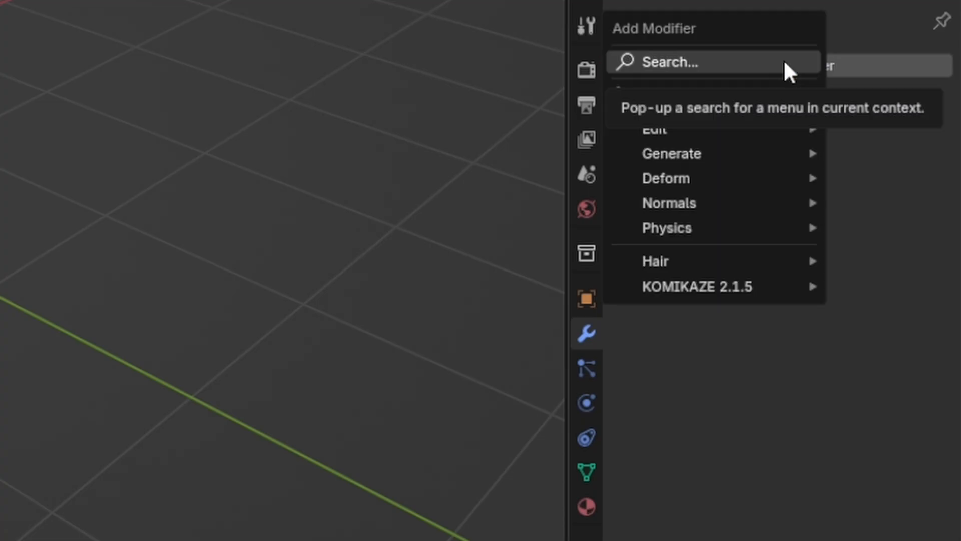
left_click(784, 63)
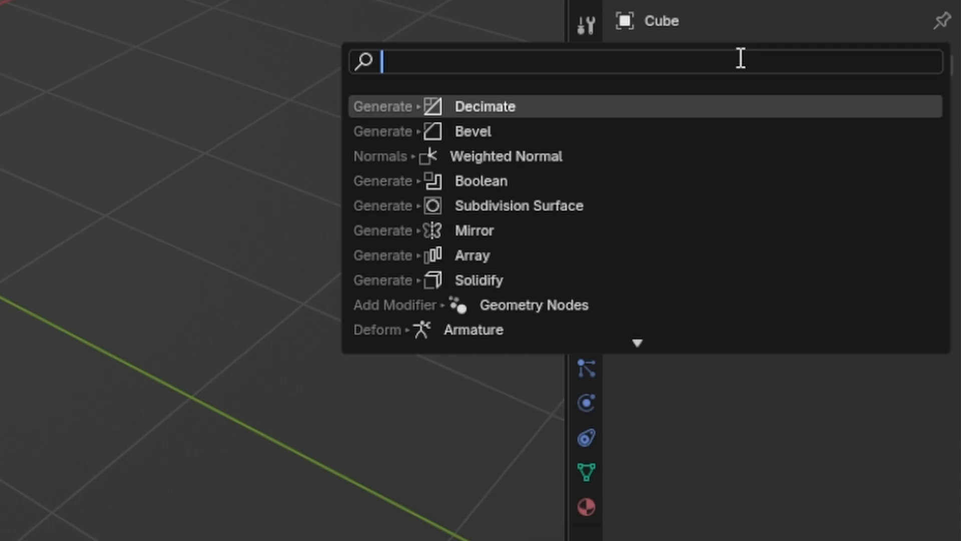
type("bevel")
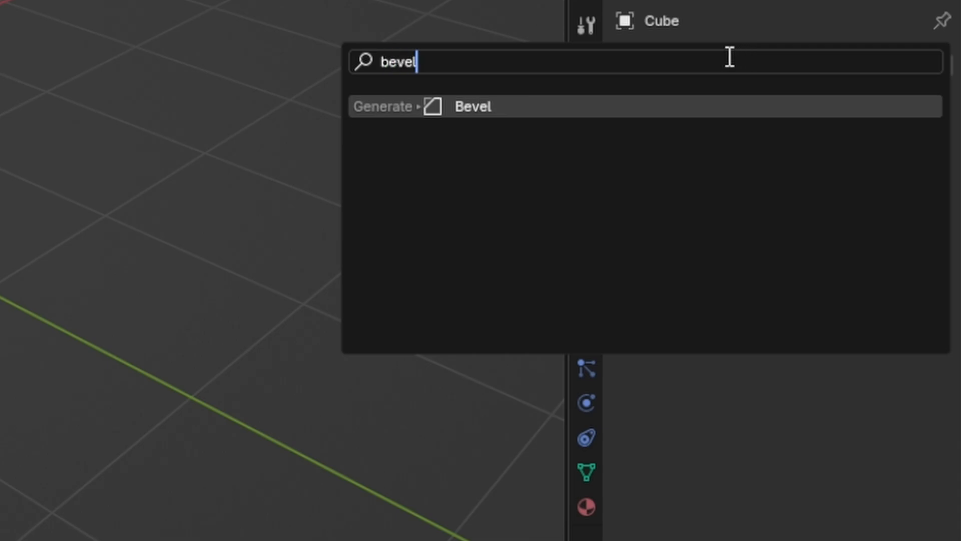
left_click(513, 107)
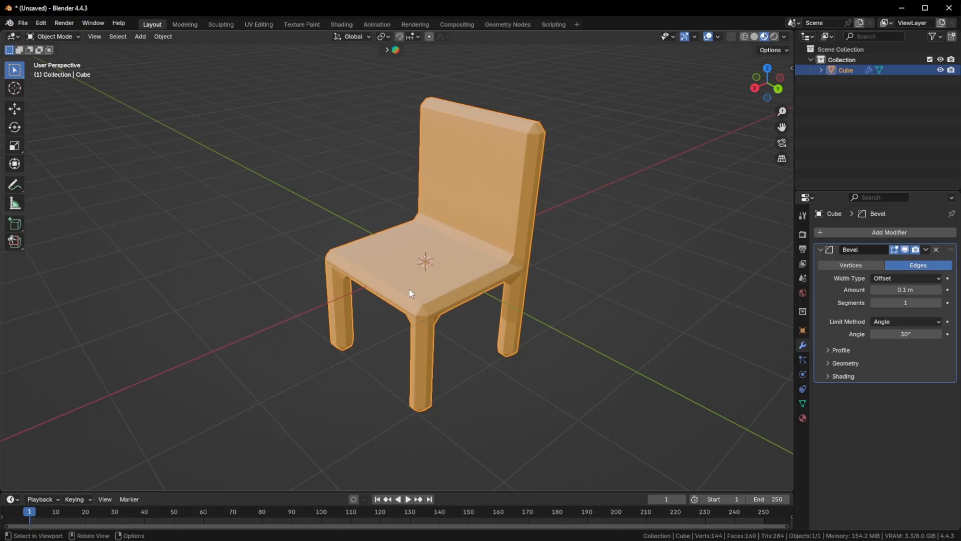
Set the Bevel modifier's amount to 0.01 m
mouse_move(410, 289)
middle_mouse_down()
mouse_move(515, 286)
mouse_move(412, 294)
mouse_move(415, 309)
mouse_move(413, 295)
middle_mouse_up()
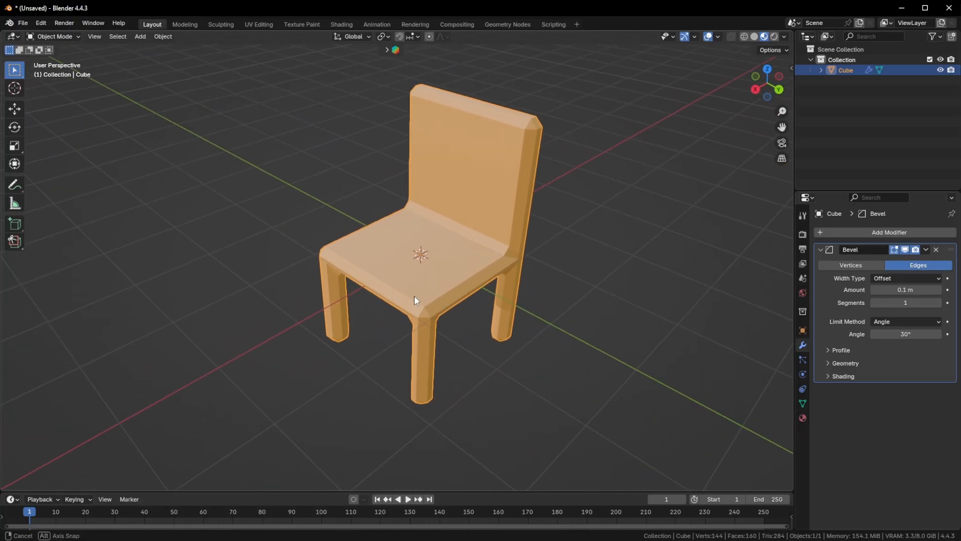
scroll(419, 288, "up", 3)
mouse_move(470, 359)
middle_mouse_down()
mouse_move(494, 334)
mouse_move(451, 345)
mouse_move(466, 343)
middle_mouse_up()
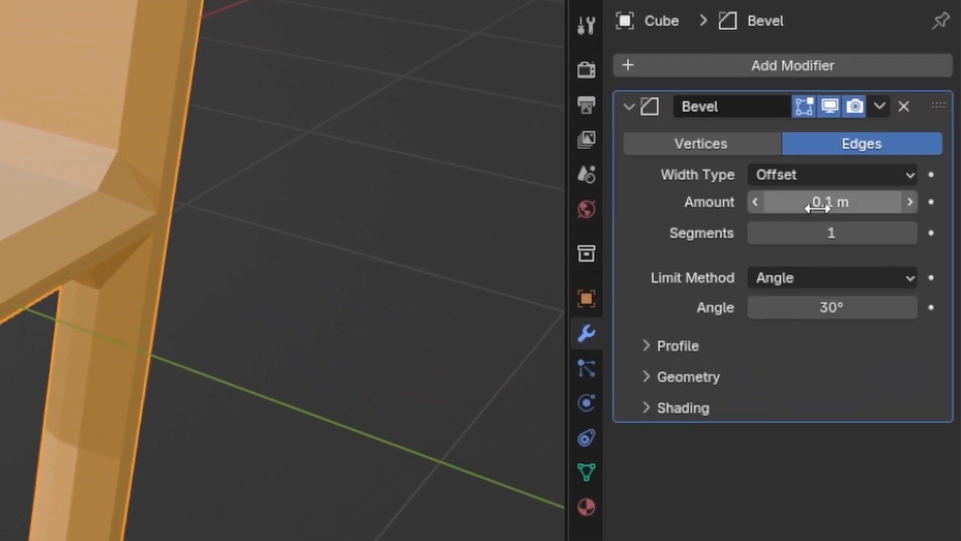
left_click(820, 202)
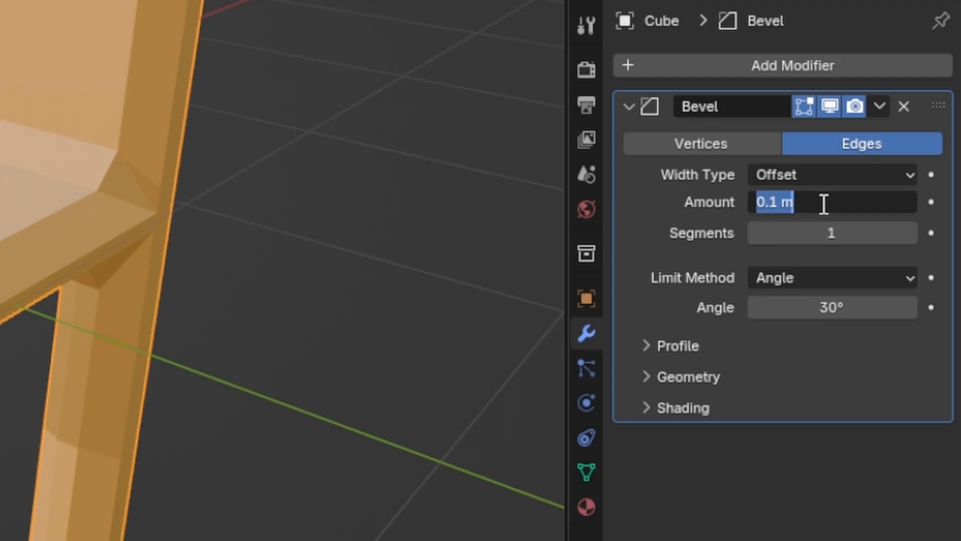
left_click(771, 204)
type("0")
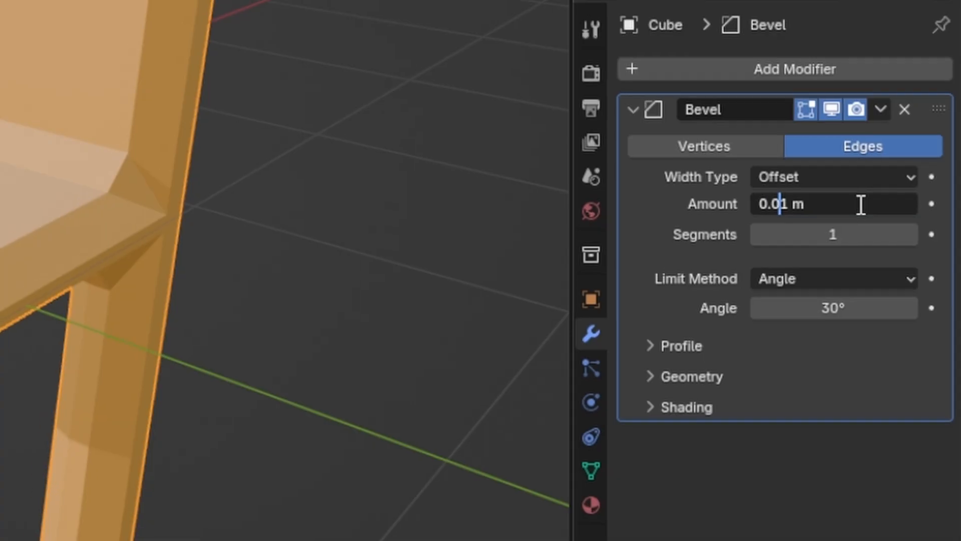
key("Return")
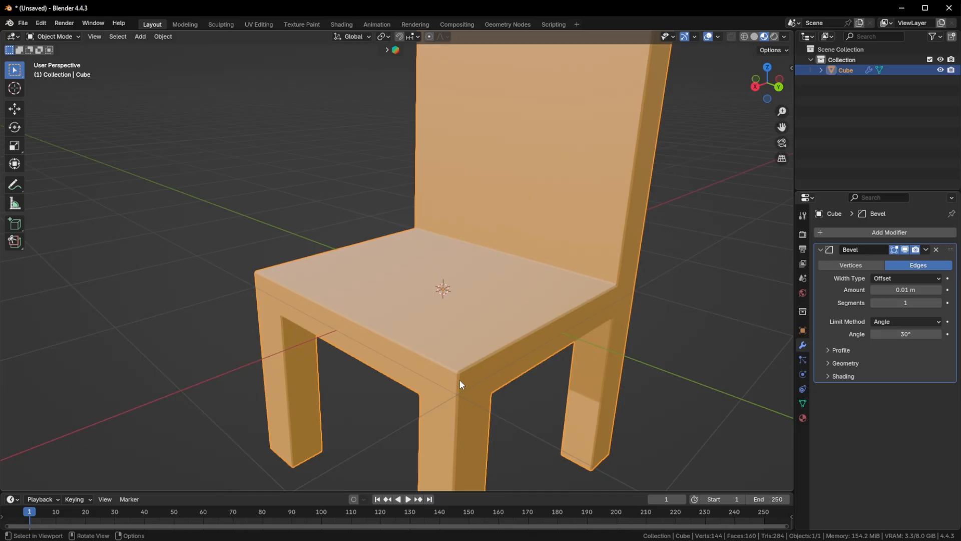
Increase the Bevel modifier's segments to 4 to round the chair's edges
scroll(460, 383, "up", 6)
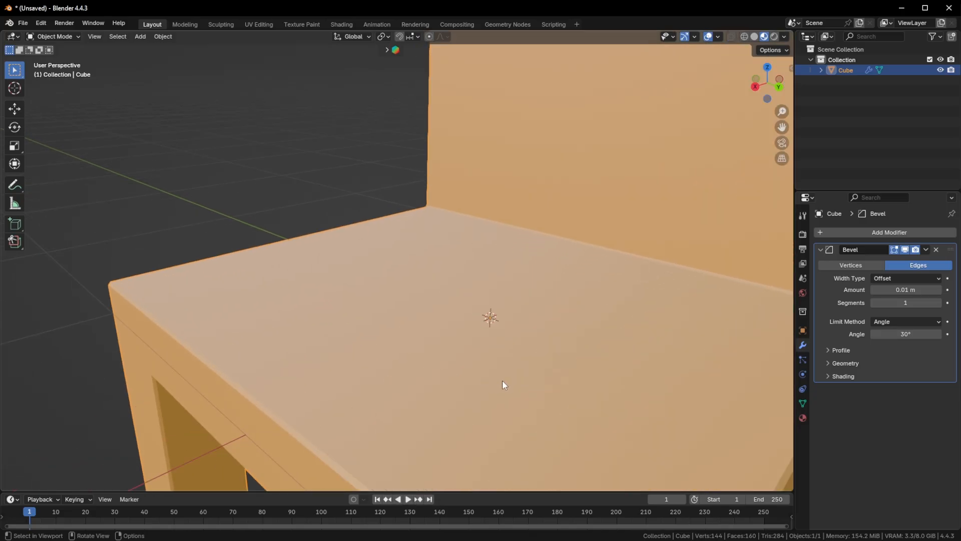
key("shift")
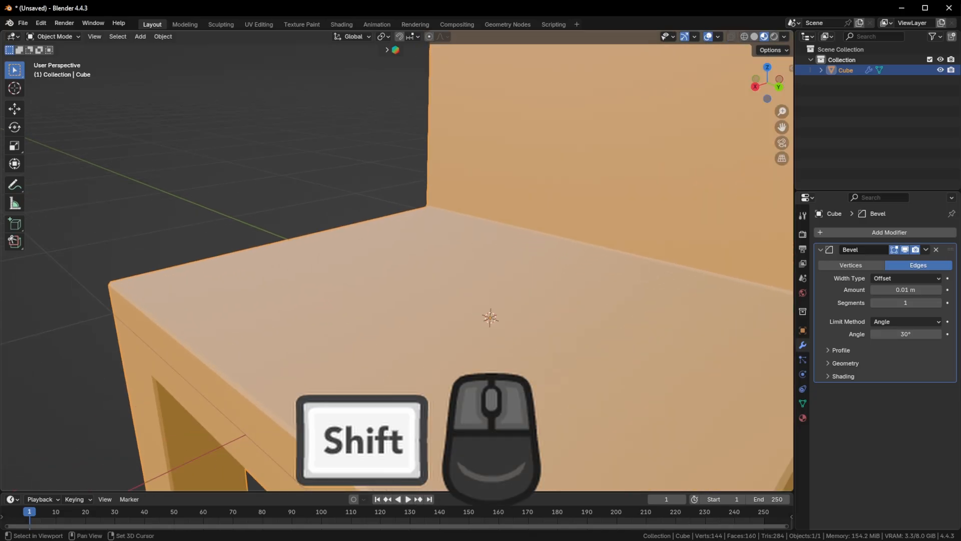
middle_click_drag(562, 435, 433, 175, "shift")
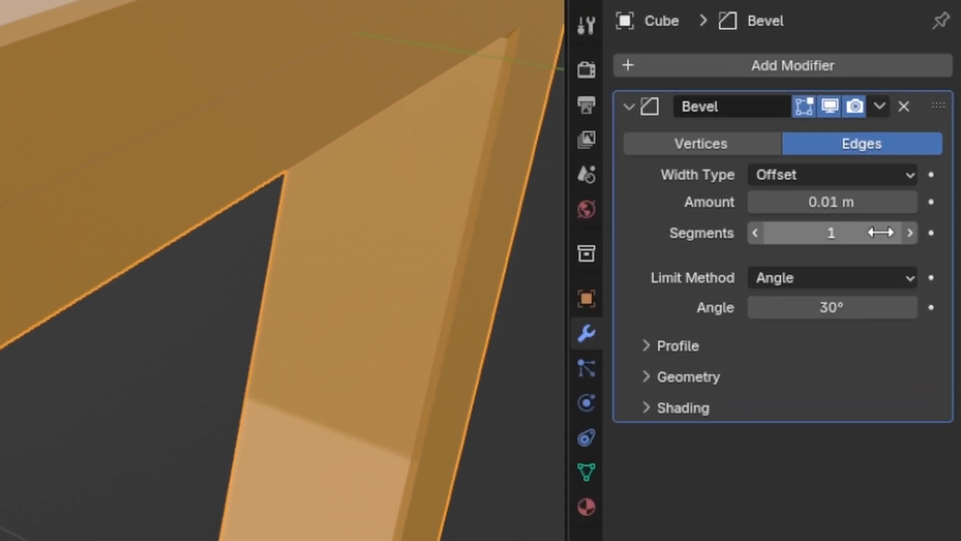
left_click(910, 232)
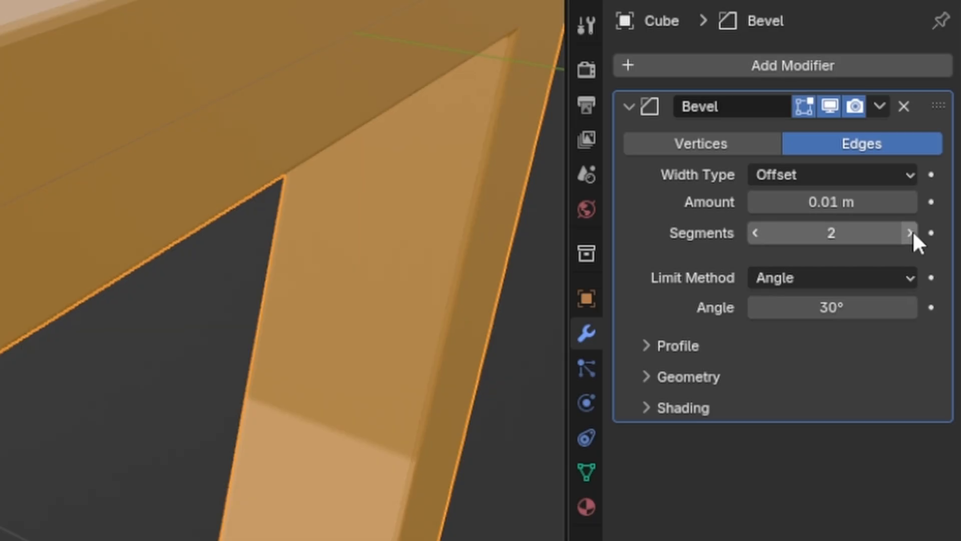
left_click(910, 233)
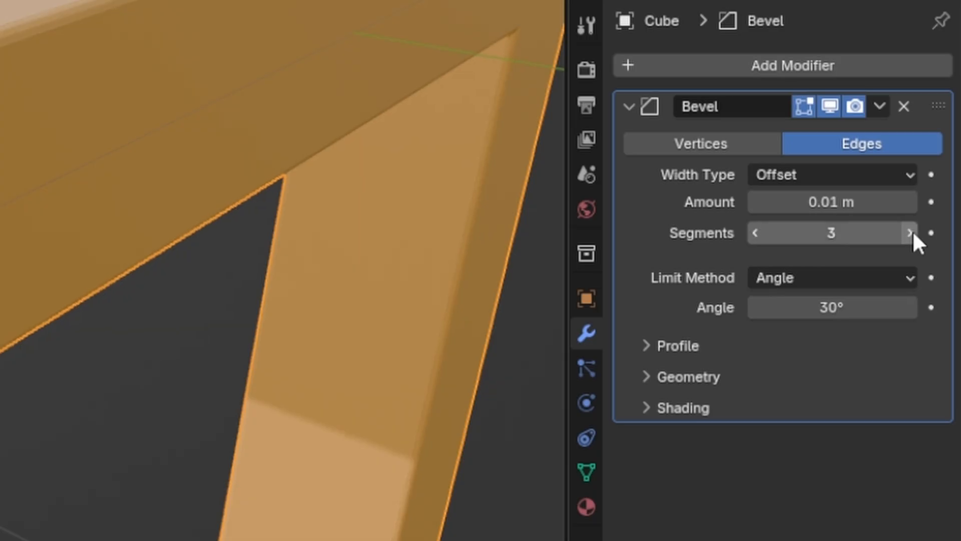
left_click(910, 233)
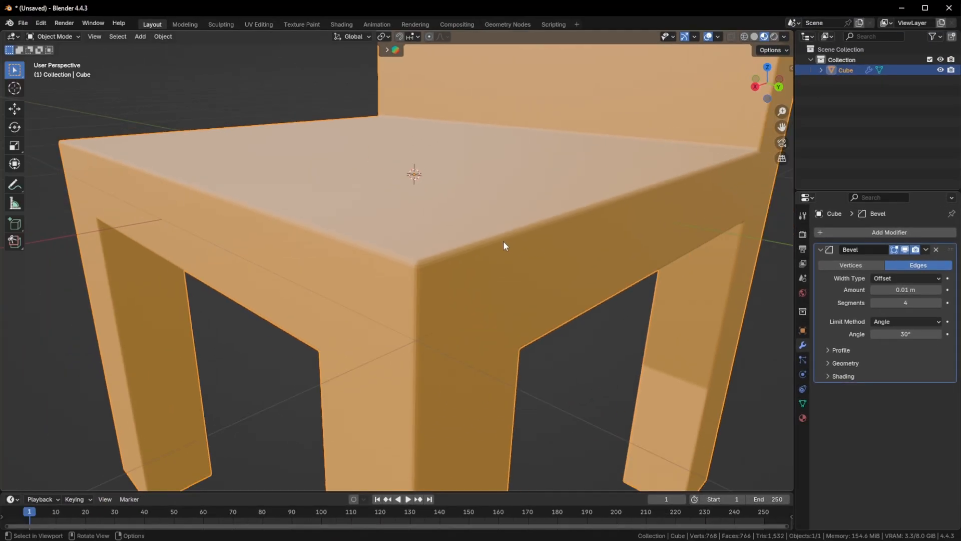
Apply Shade Auto Smooth to the chair and inspect its bevelled seat corner up close
scroll(503, 241, "down", 6)
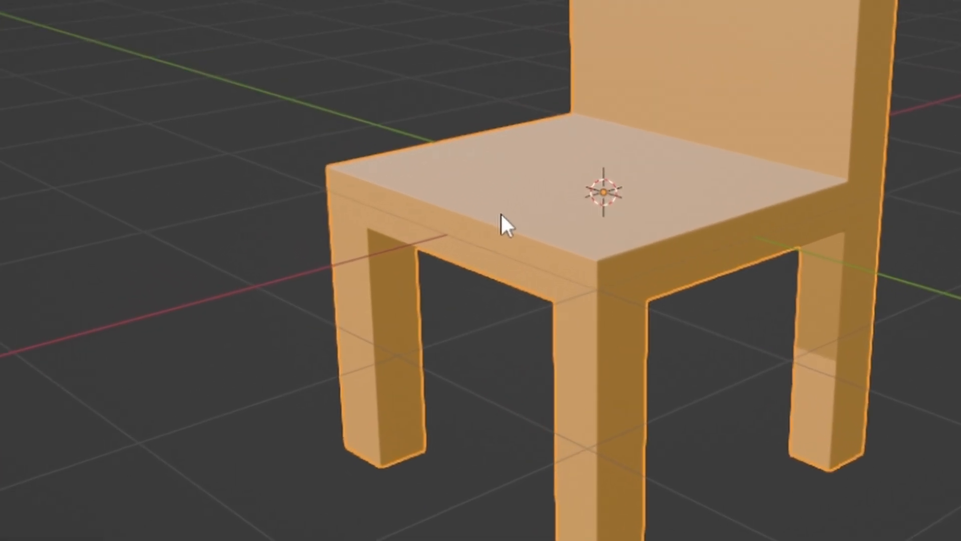
right_click(361, 242)
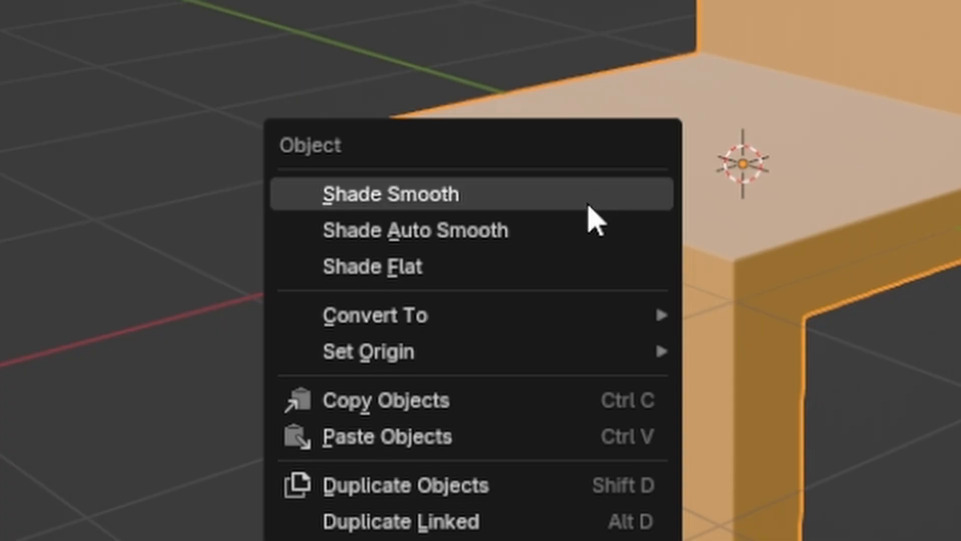
left_click(465, 235)
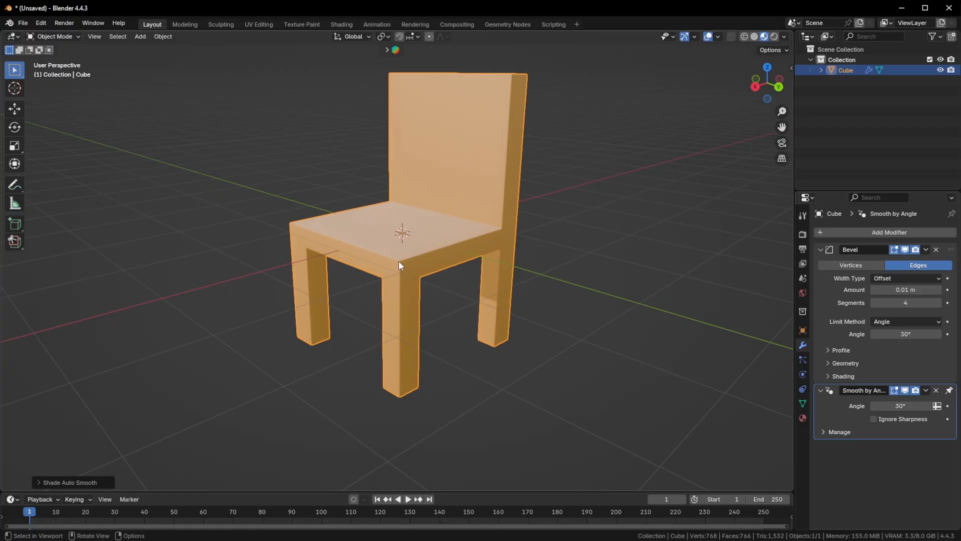
scroll(399, 260, "up", 5)
scroll(399, 260, "up", 6)
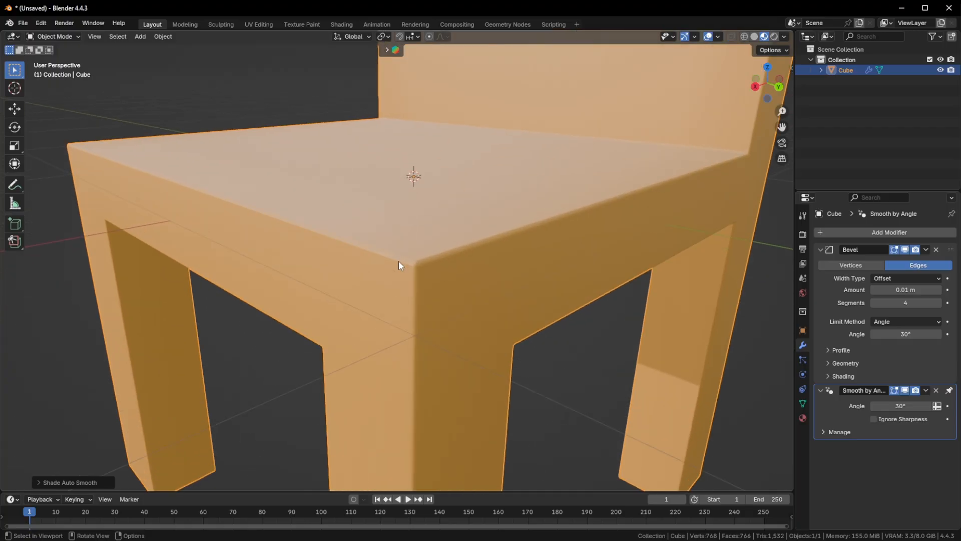
scroll(400, 266, "up", 2)
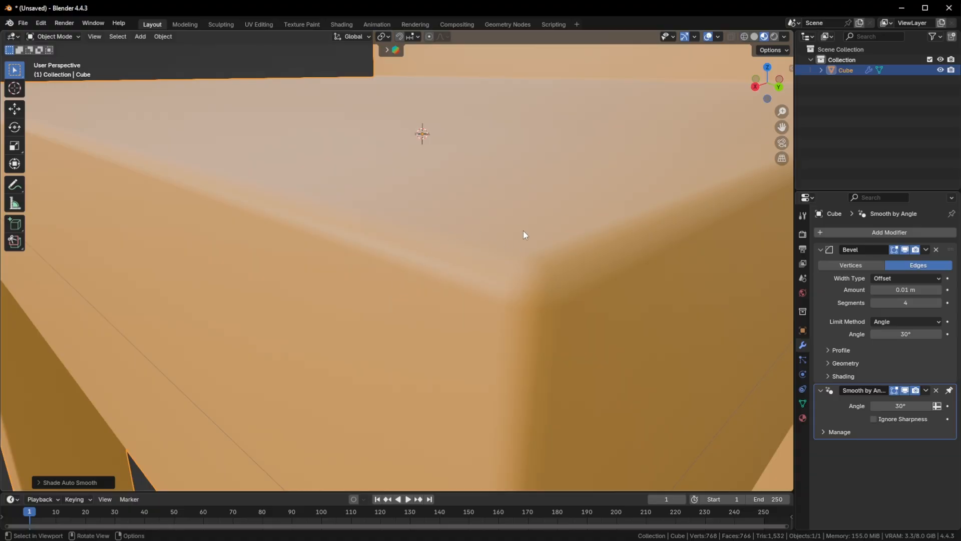
scroll(394, 295, "down", 10)
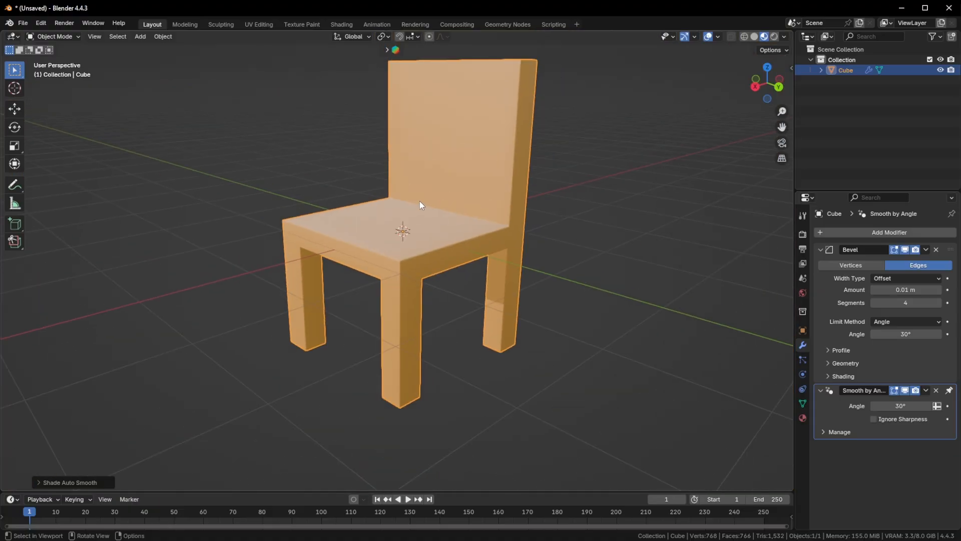
middle_click_drag(404, 207, 88, 223)
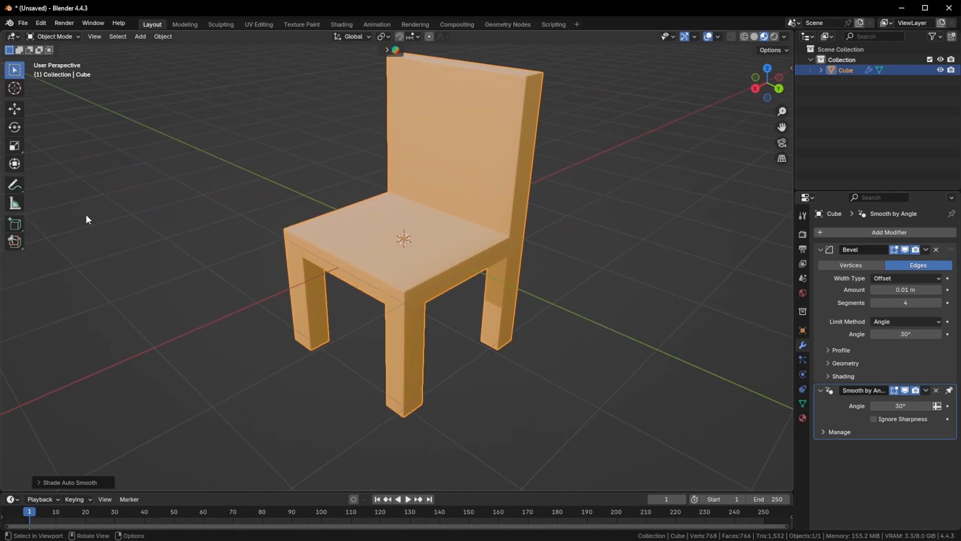